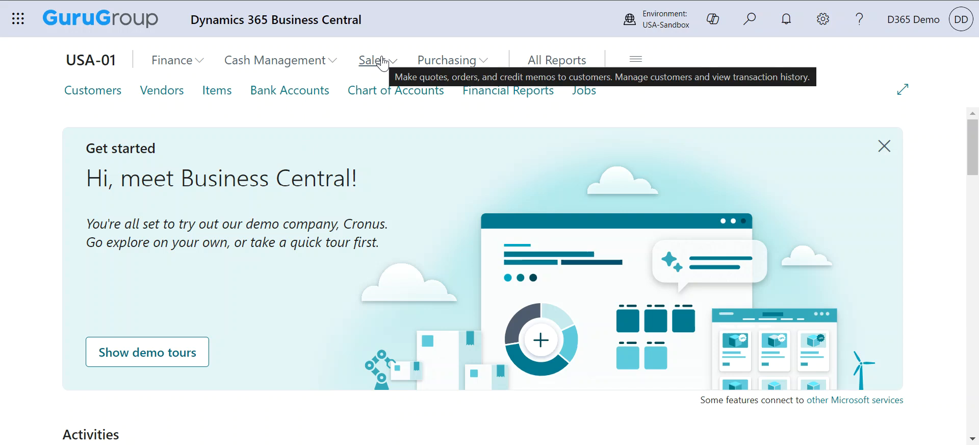
# Open the Sales Invoices list from the Sales menu.
pyautogui.click(380, 61)
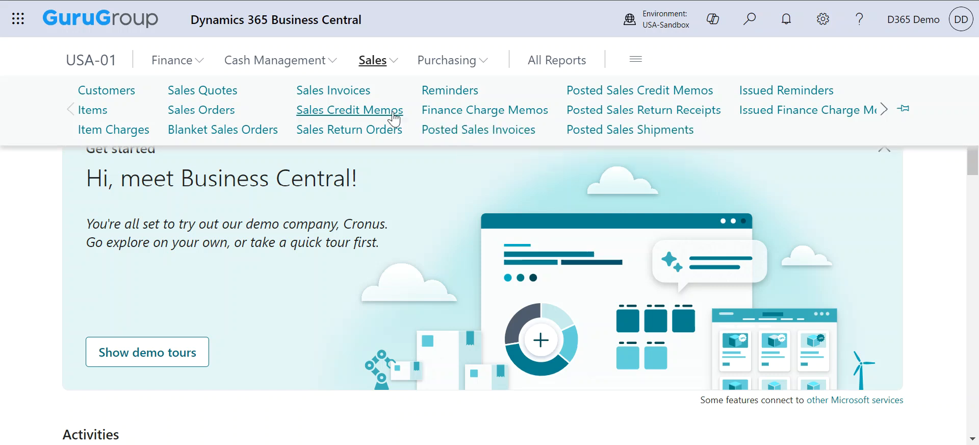
pyautogui.click(313, 92)
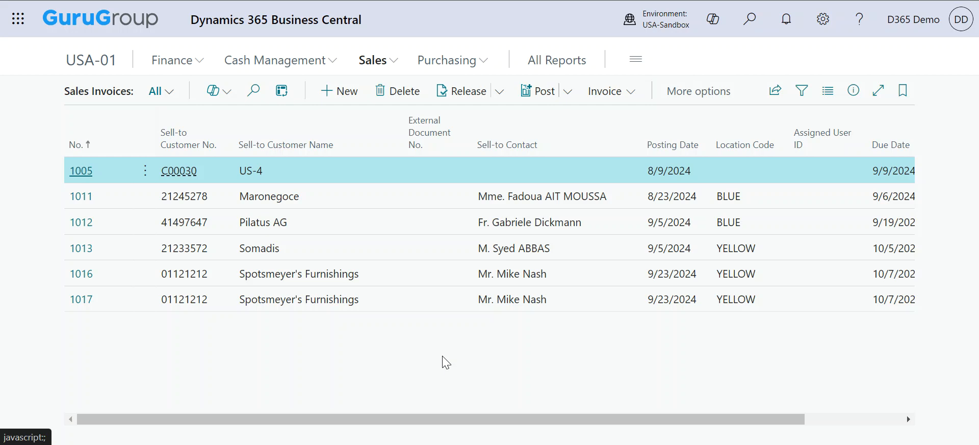
# Open a blank Sales Invoice card with New from the Sales Invoices list.
pyautogui.click(351, 95)
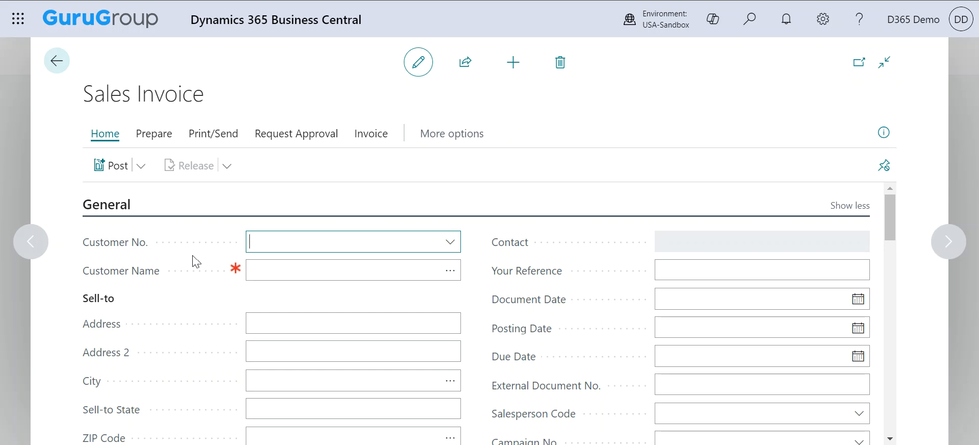
# Look over the new invoice card, then enter Customer Name so it saves as invoice 1018 dated 9/23/2024.
pyautogui.scroll(-1, 196, 260)
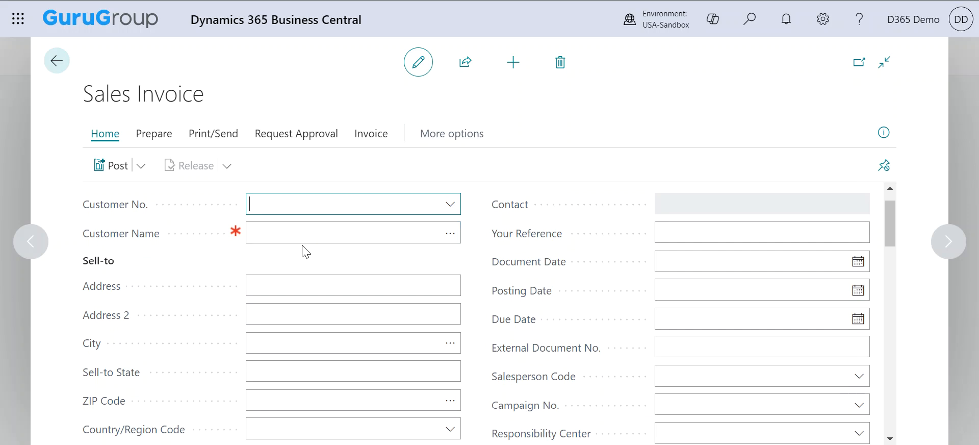
pyautogui.scroll(-3, 192, 312)
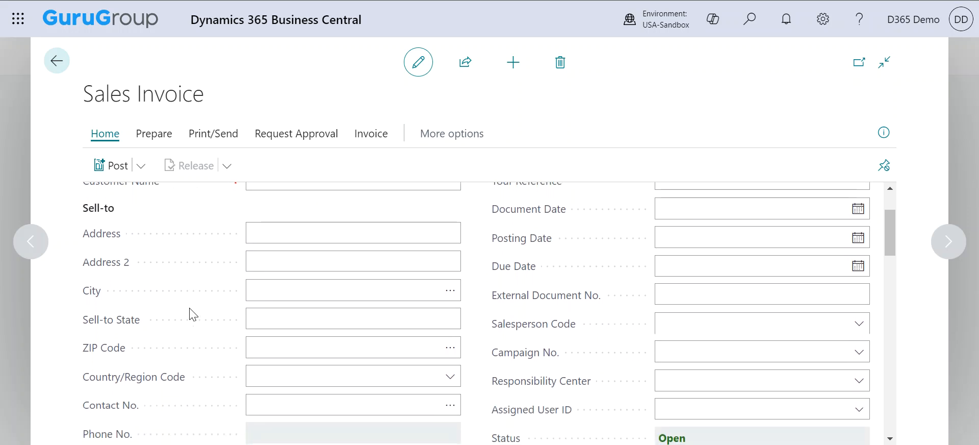
pyautogui.scroll(3, 439, 276)
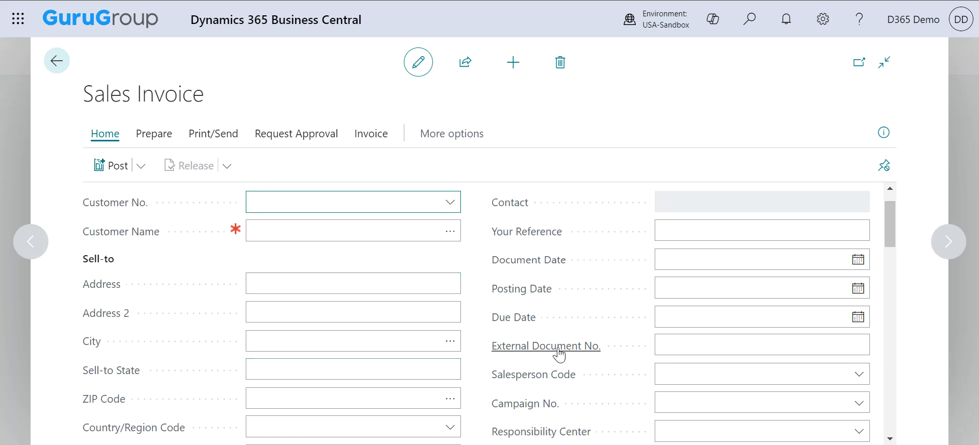
pyautogui.scroll(1, 442, 279)
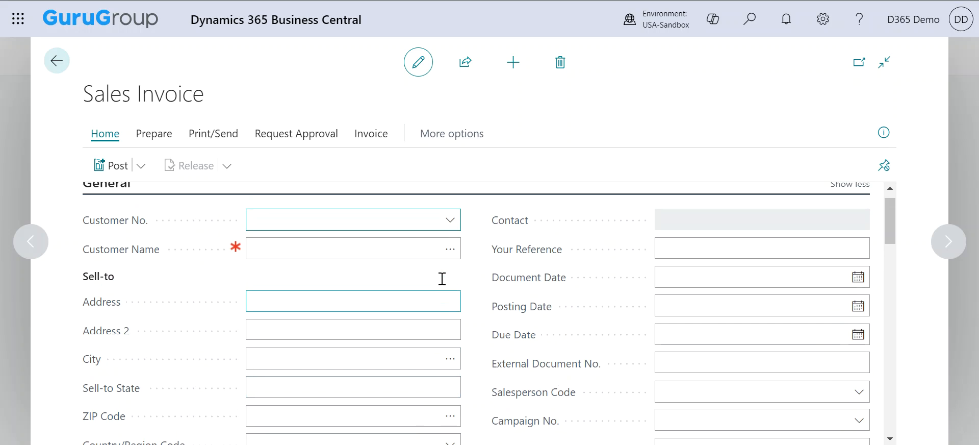
pyautogui.scroll(-10, 442, 279)
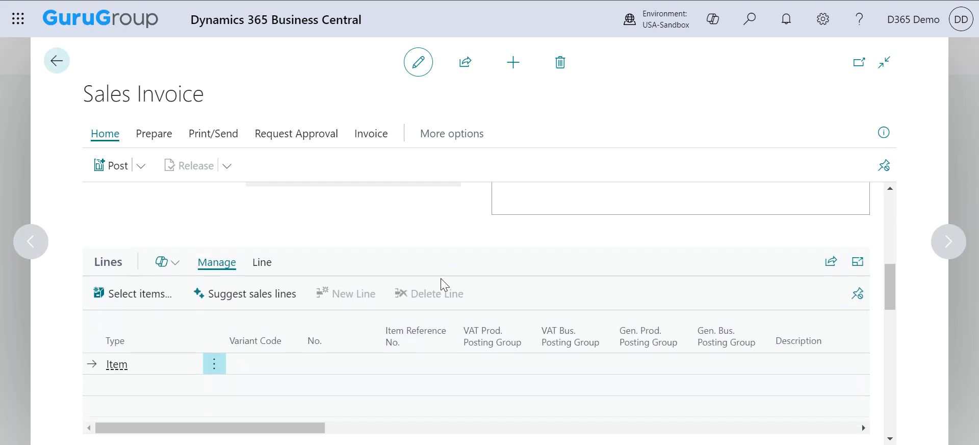
pyautogui.scroll(-1, 514, 399)
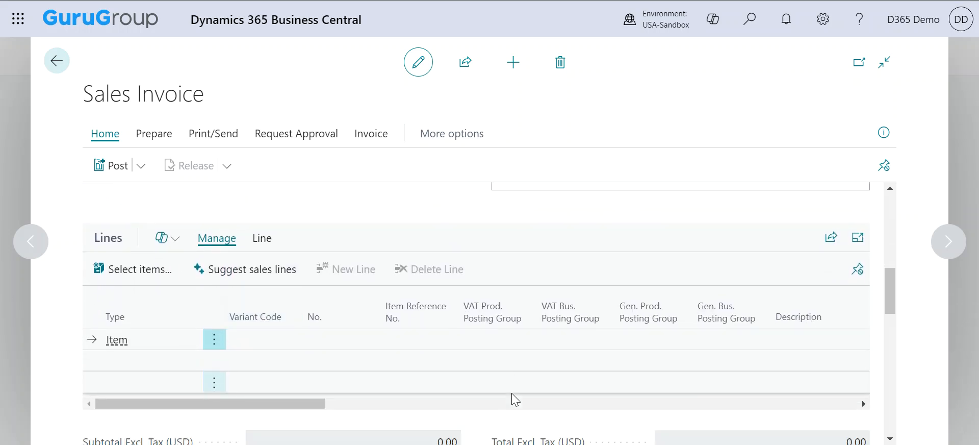
pyautogui.scroll(-1, 515, 399)
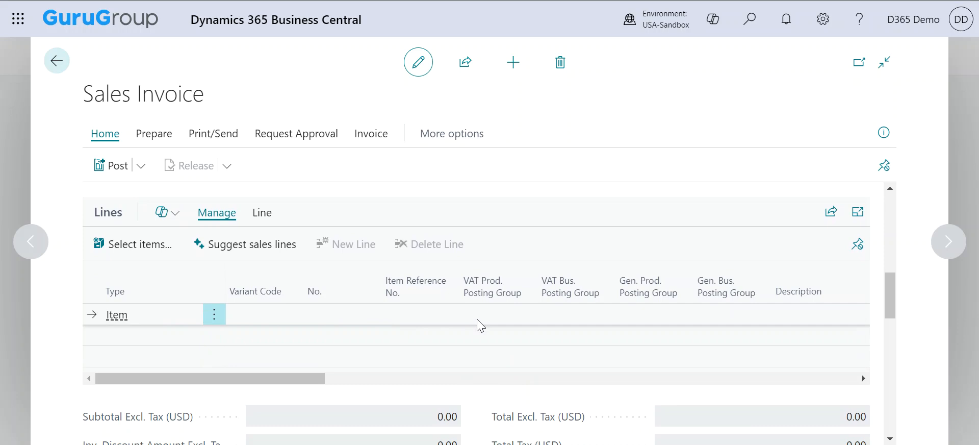
pyautogui.scroll(-3, 481, 325)
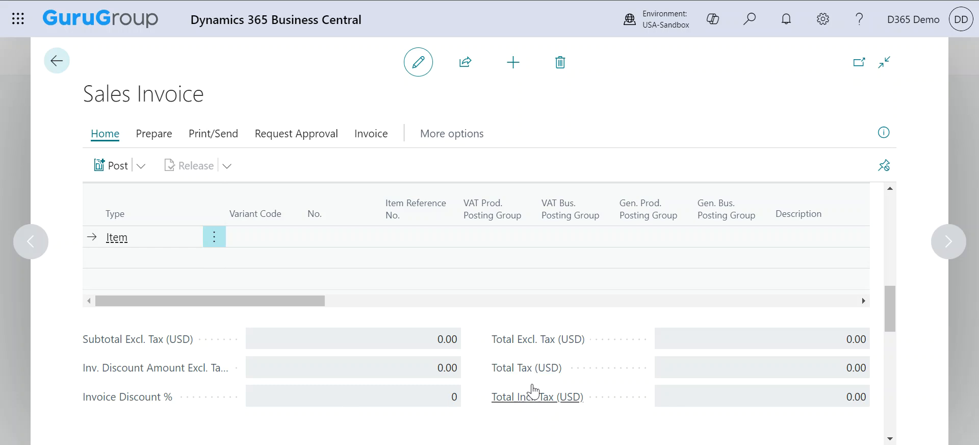
pyautogui.scroll(-1, 616, 356)
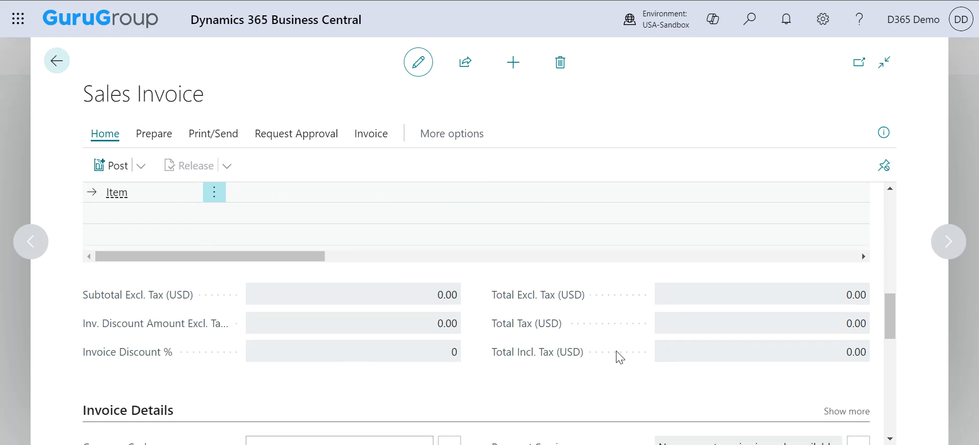
pyautogui.scroll(-3, 618, 356)
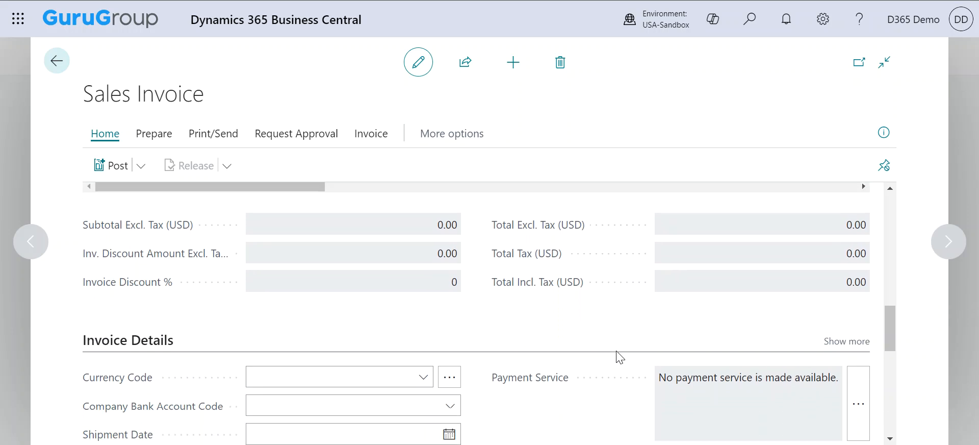
pyautogui.scroll(-2, 619, 357)
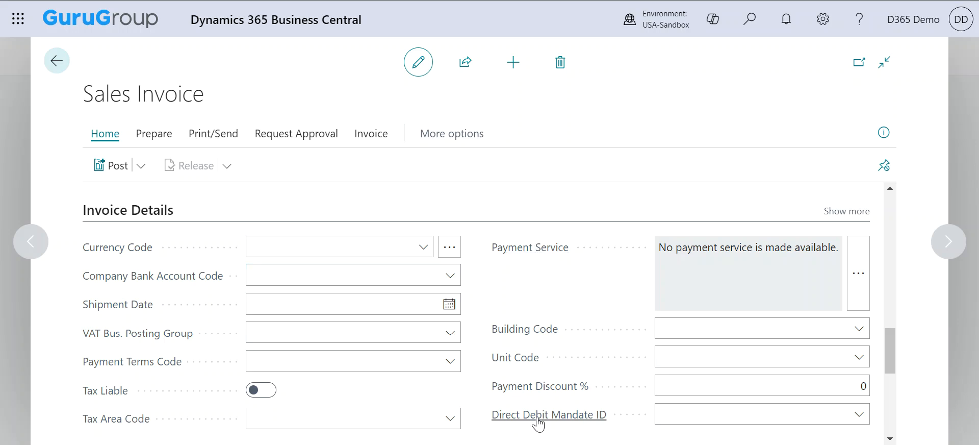
pyautogui.scroll(13, 471, 317)
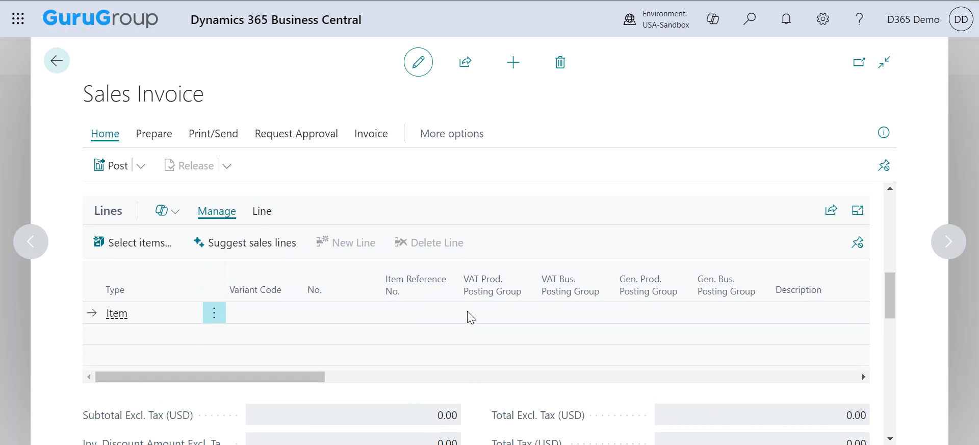
pyautogui.click(401, 271)
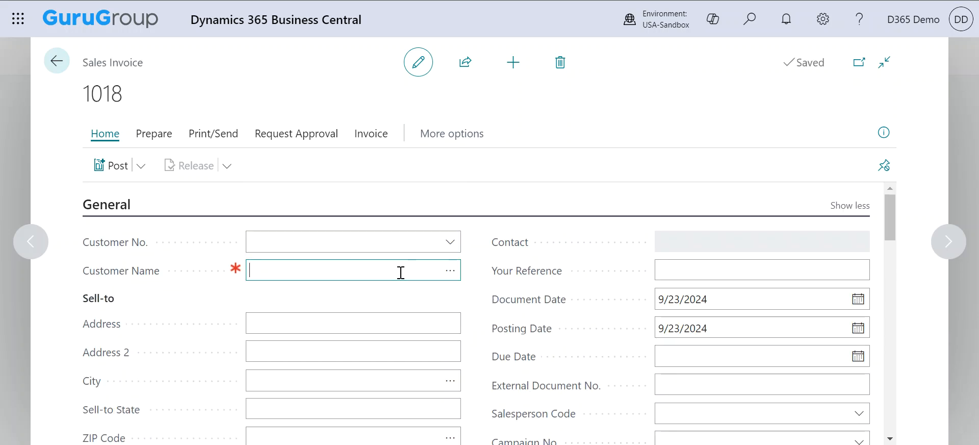
# Pick Spotsmeyer's Furnishings as customer, auto-filling contact, salesperson JO and 10/7/2024 due date.
pyautogui.click(449, 271)
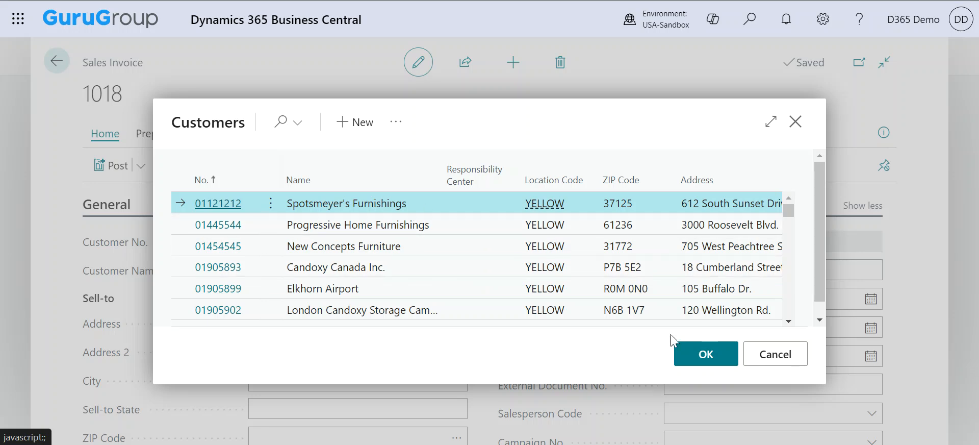
pyautogui.click(701, 354)
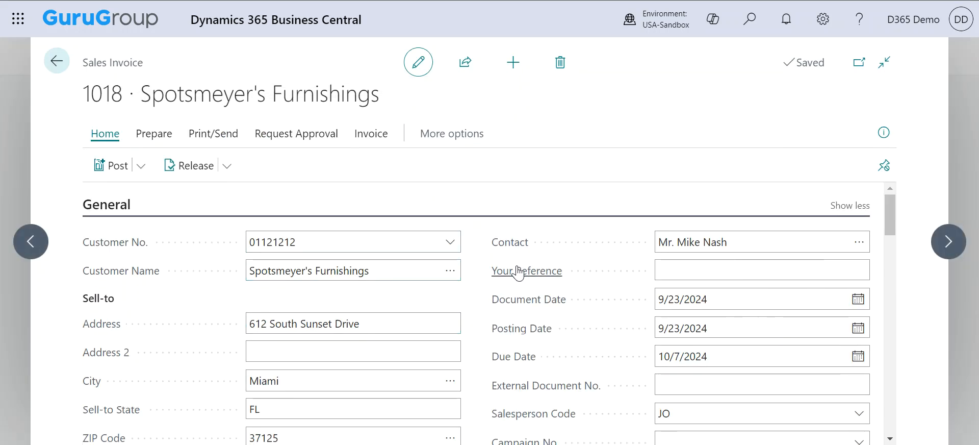
pyautogui.scroll(-1, 478, 285)
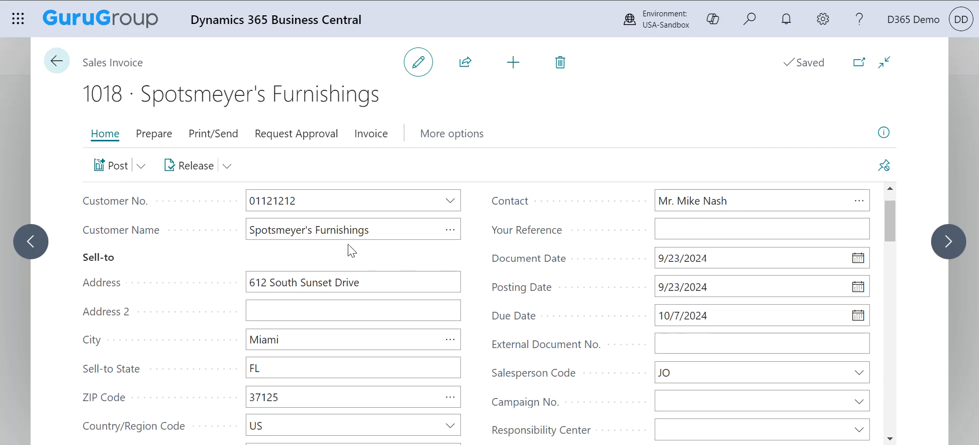
pyautogui.click(694, 347)
pyautogui.scroll(-6, 472, 355)
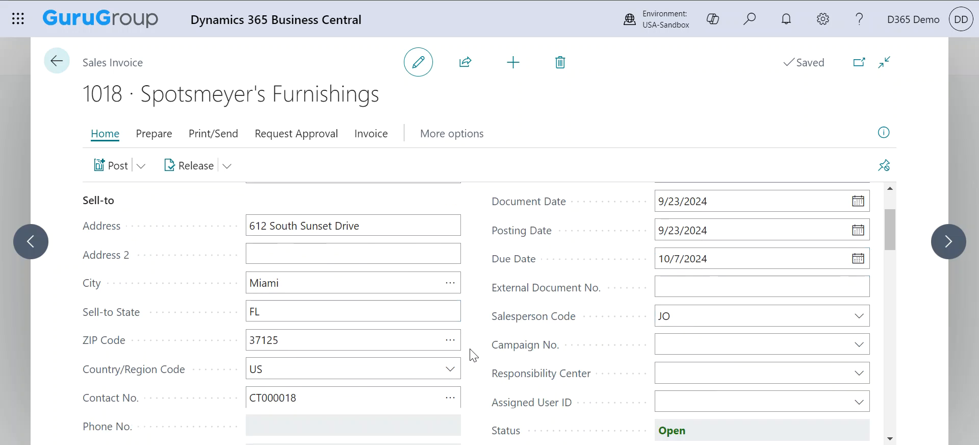
pyautogui.scroll(-3, 472, 355)
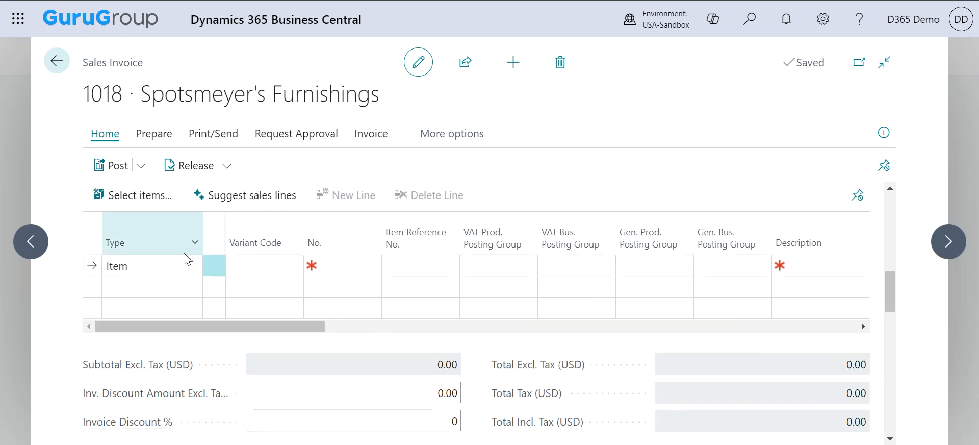
# Add a Fixed Asset line for PROPERTY 1, auto-filling location YELLOW and MISC/DOMESTIC posting groups.
pyautogui.click(187, 270)
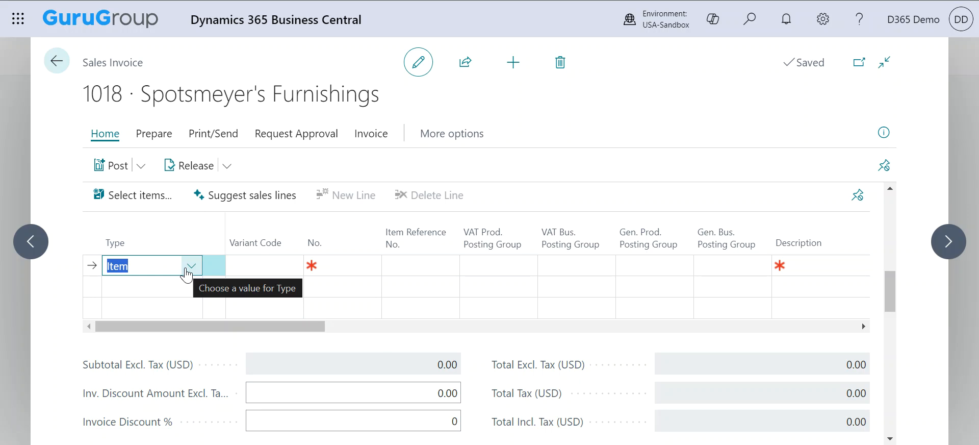
pyautogui.click(191, 270)
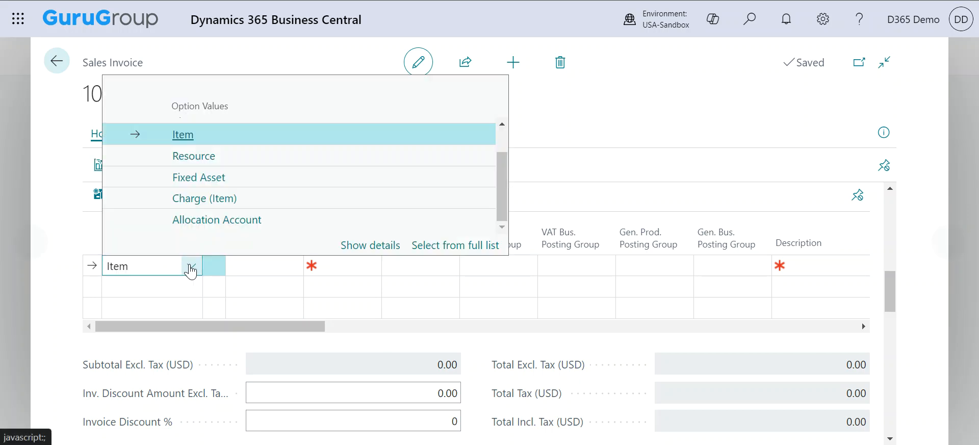
pyautogui.click(198, 178)
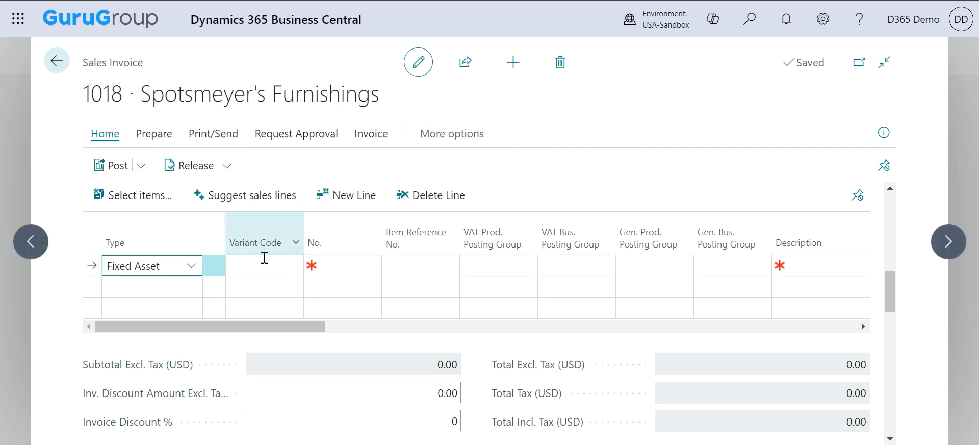
pyautogui.click(332, 261)
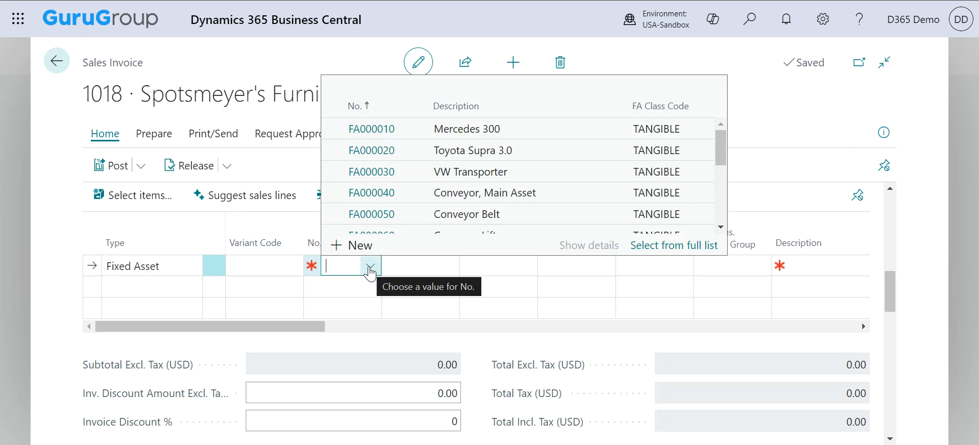
pyautogui.write('proper')
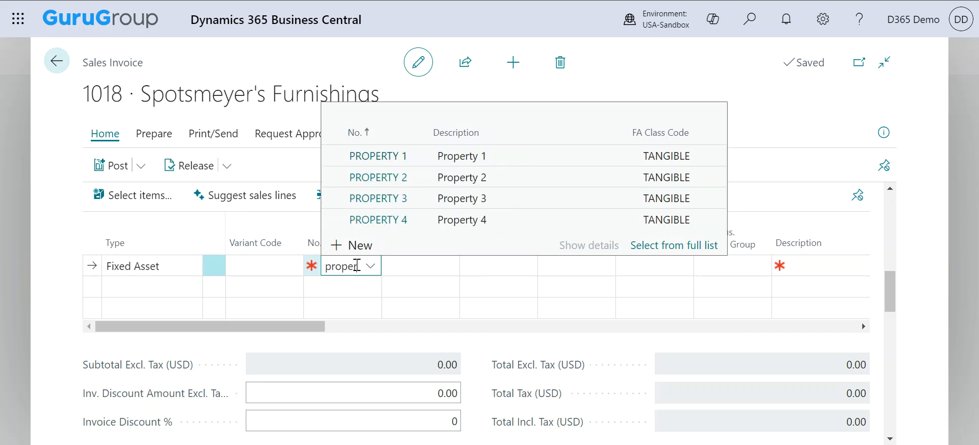
pyautogui.click(455, 157)
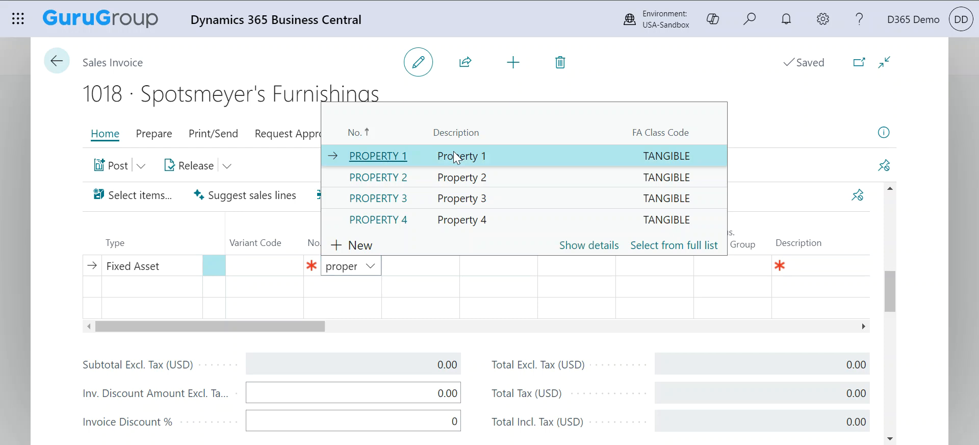
pyautogui.click(500, 269)
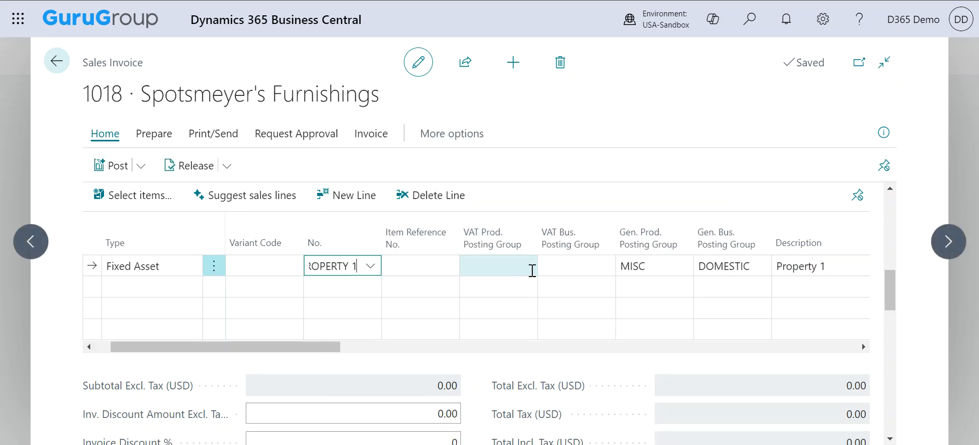
pyautogui.hscroll(3, 532, 270)
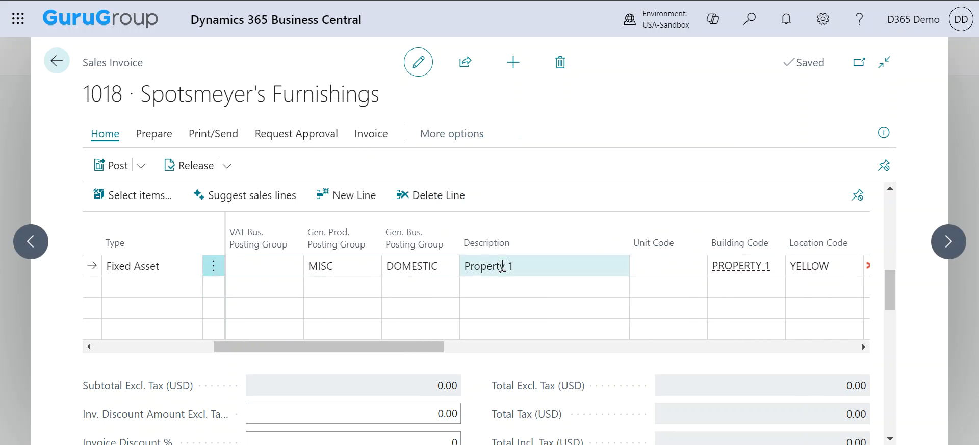
pyautogui.press('Tab')
pyautogui.press('Tab')
pyautogui.press('Tab')
pyautogui.press('Tab')
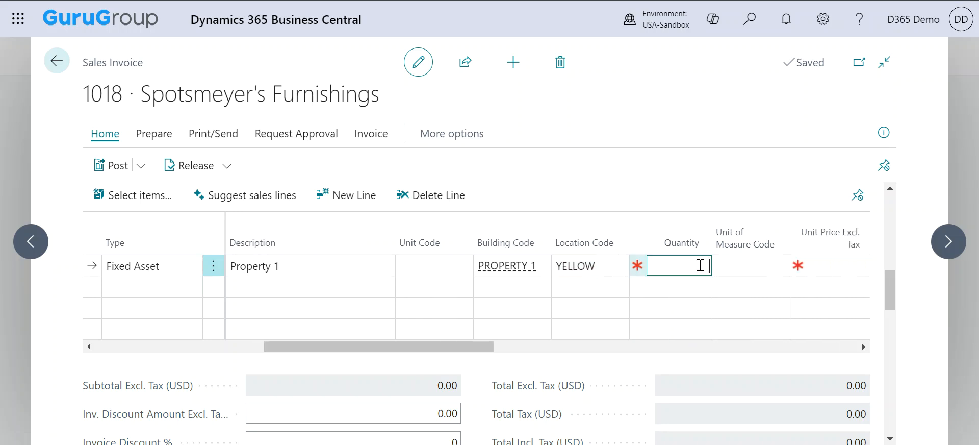
# Set the PROPERTY 1 line's quantity to 1 with unit of measure MONTH.
pyautogui.write('1')
pyautogui.click(752, 265)
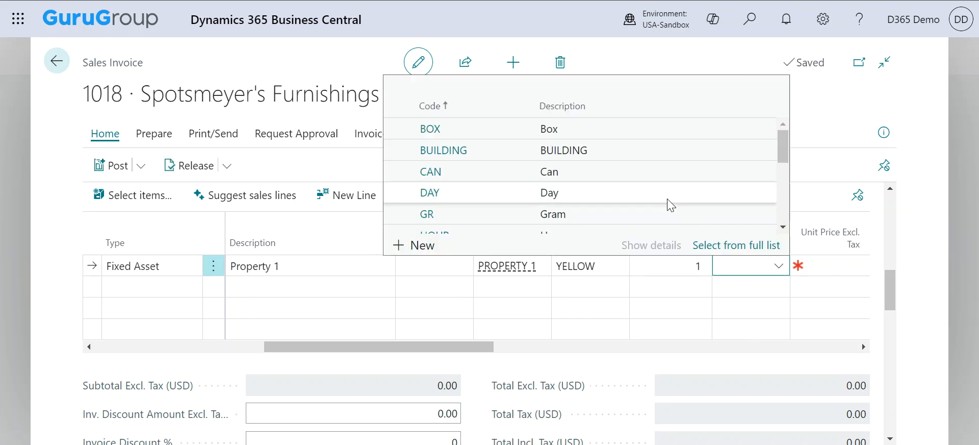
pyautogui.scroll(-3, 667, 203)
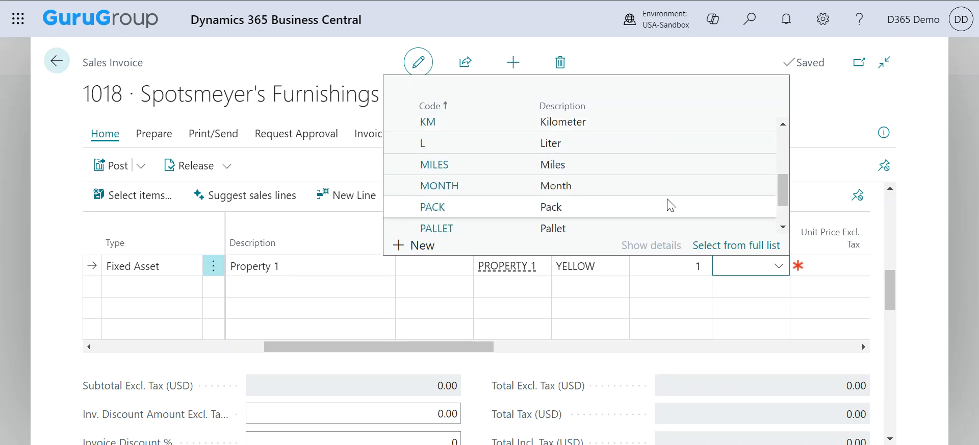
pyautogui.click(648, 183)
# Enter a 1,200.00 unit price on the line, making the invoice total 1,200.00.
pyautogui.hscroll(3, 810, 269)
pyautogui.click(690, 269)
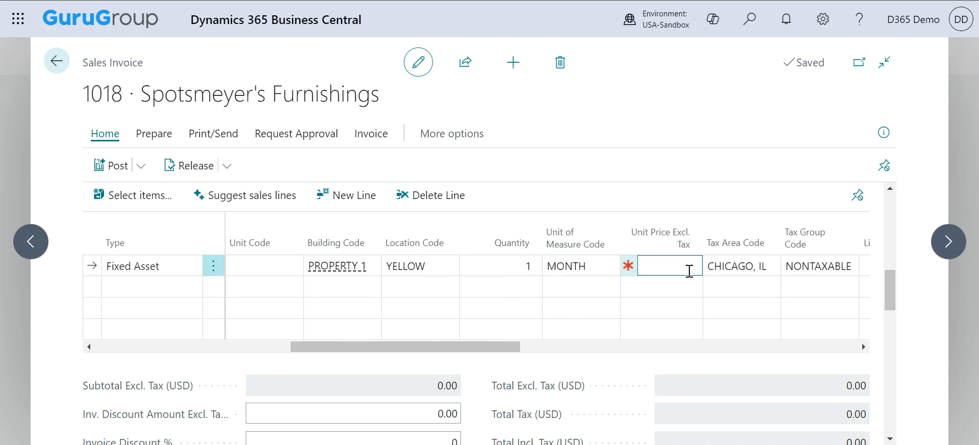
pyautogui.write('1200')
pyautogui.click(741, 198)
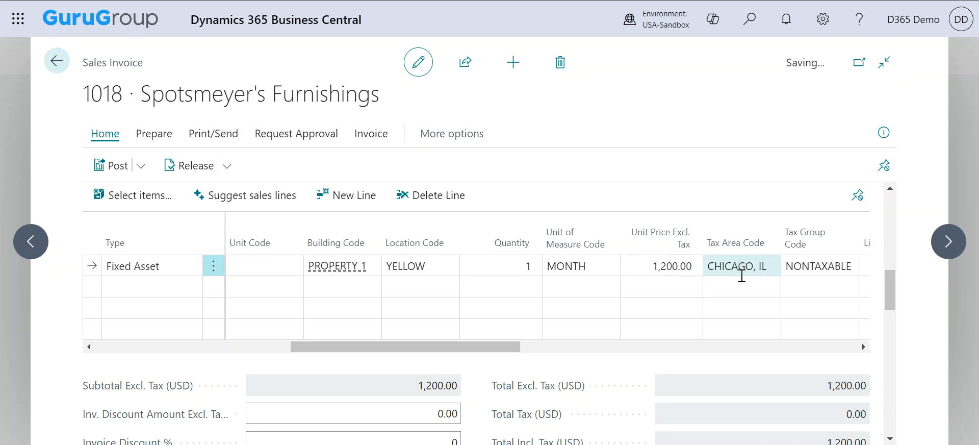
pyautogui.hscroll(2, 742, 276)
pyautogui.hscroll(1, 742, 276)
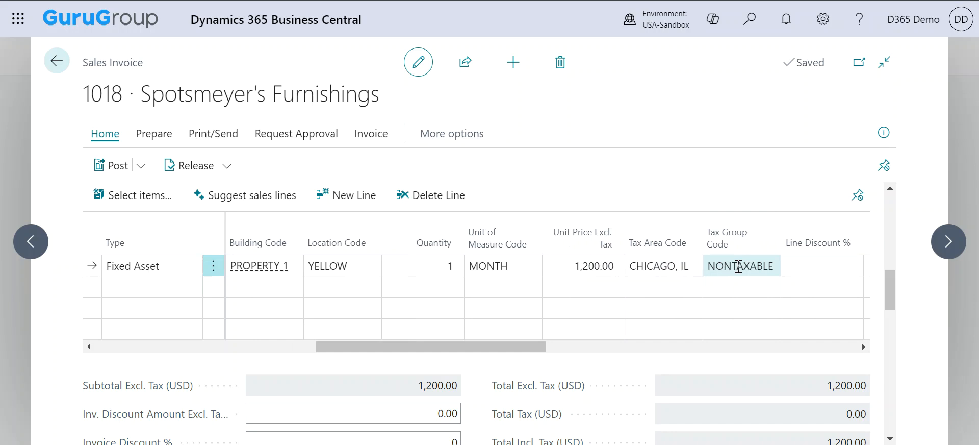
pyautogui.hscroll(3, 738, 267)
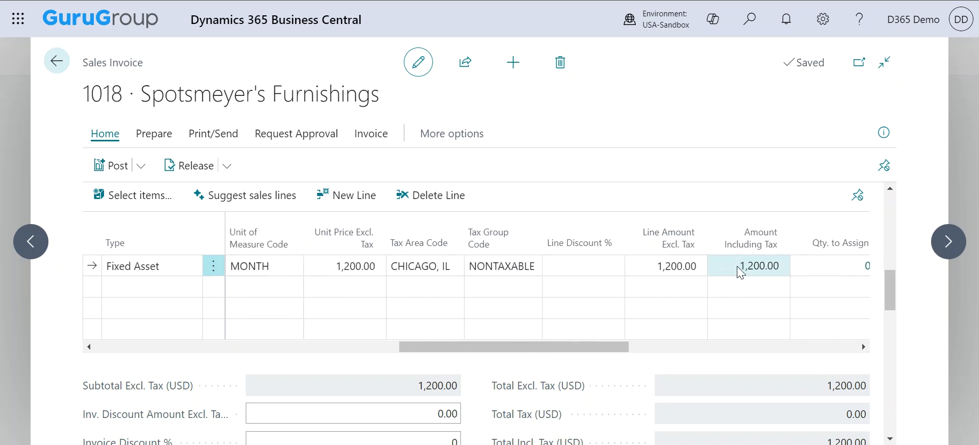
pyautogui.hscroll(1, 738, 269)
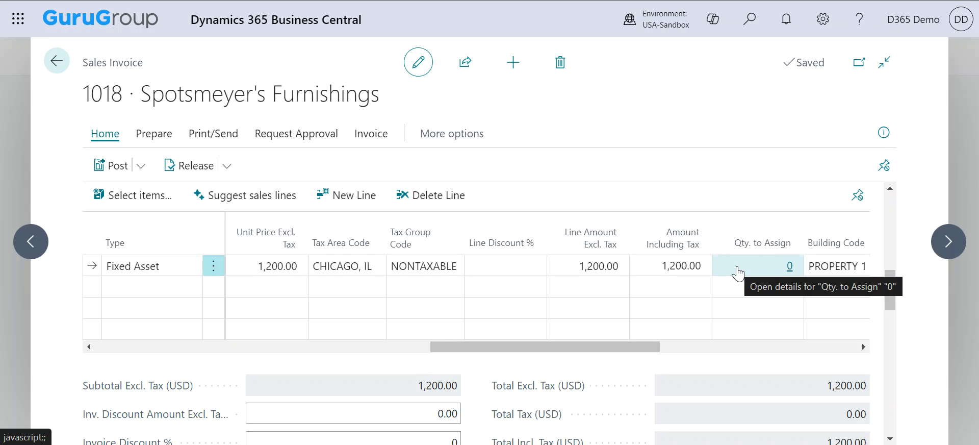
pyautogui.hscroll(1, 738, 270)
pyautogui.hscroll(1, 684, 264)
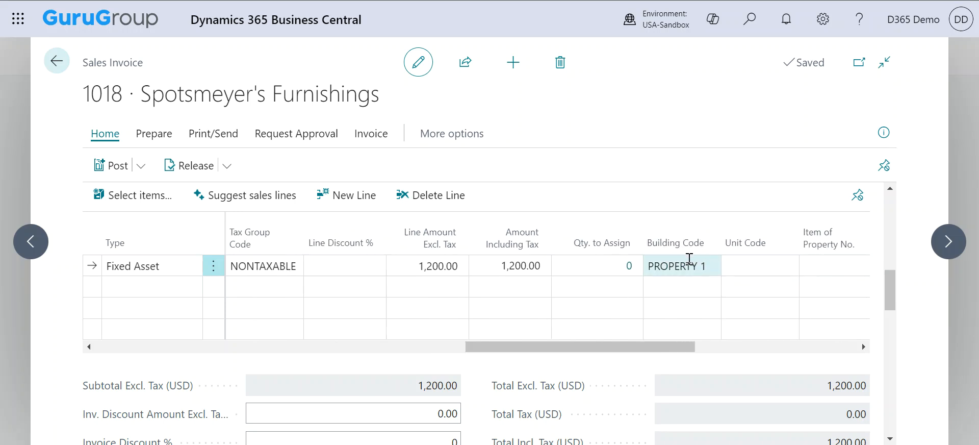
# Assign UNIT 1 as the property line's unit code.
pyautogui.click(763, 257)
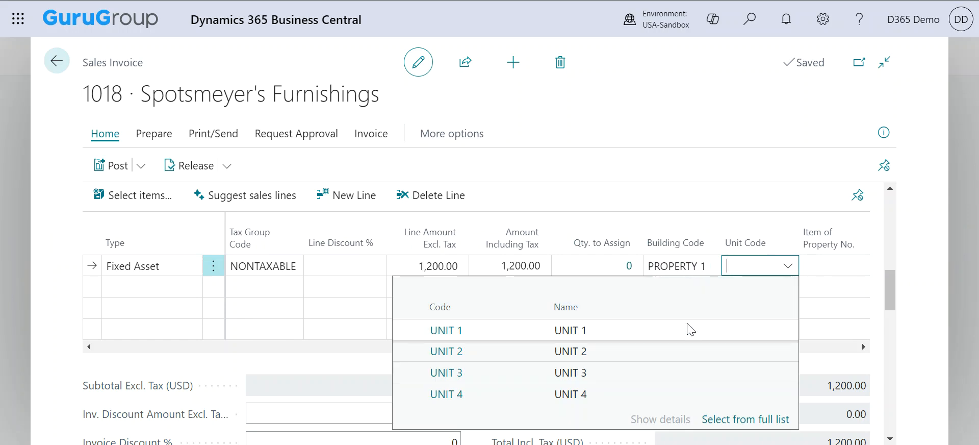
pyautogui.click(690, 329)
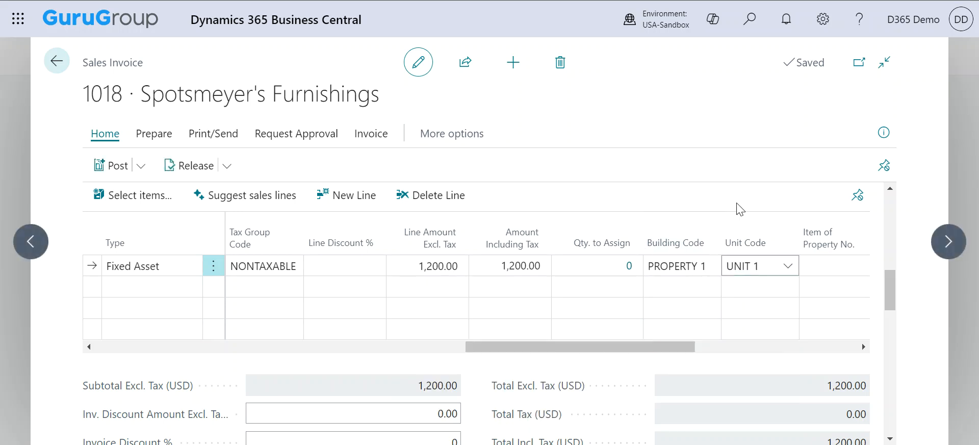
pyautogui.hscroll(5, 764, 307)
# Review the invoice header and its 1,200.00 totals, then bring up the Post options.
pyautogui.scroll(-3, 763, 307)
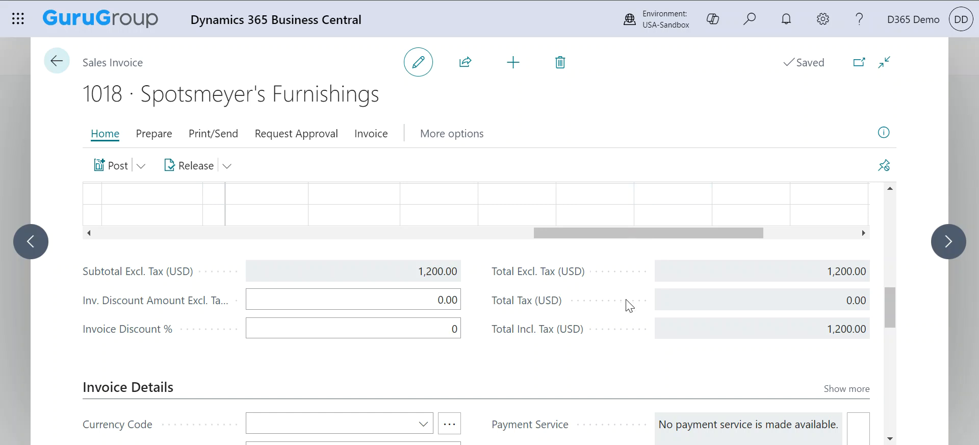
pyautogui.scroll(1, 601, 289)
pyautogui.scroll(-2, 599, 290)
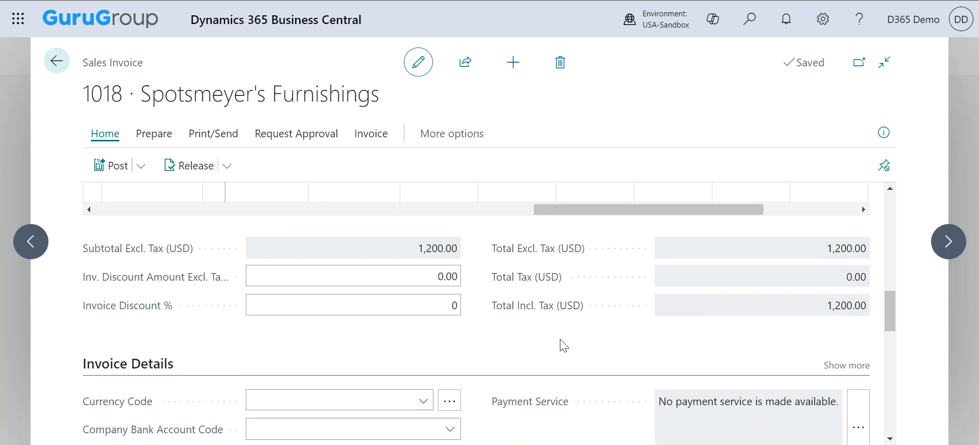
pyautogui.scroll(-1, 564, 344)
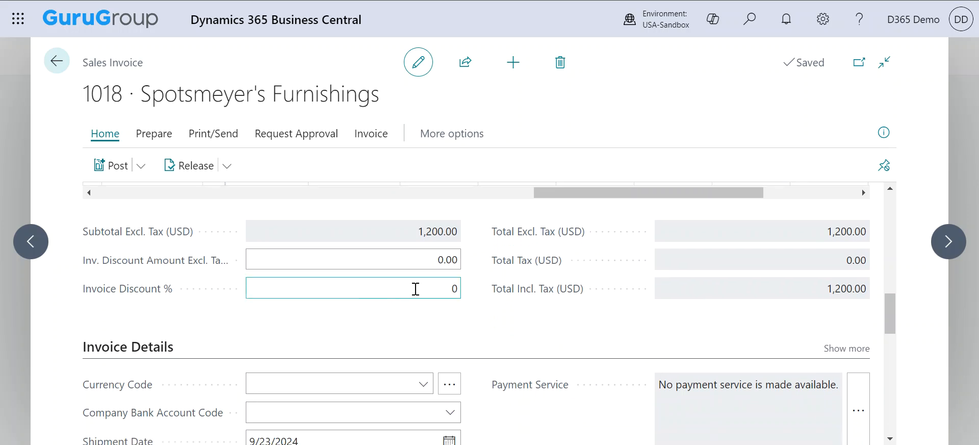
pyautogui.scroll(2, 601, 251)
pyautogui.hscroll(-3, 607, 277)
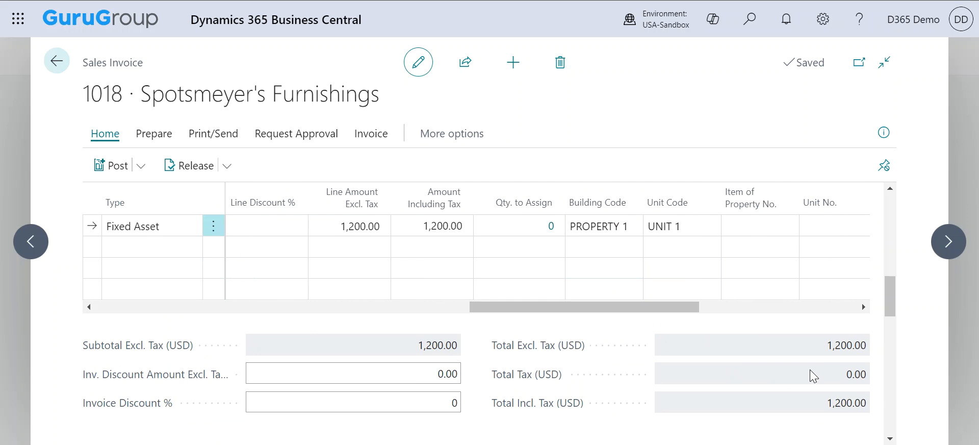
pyautogui.scroll(-3, 659, 390)
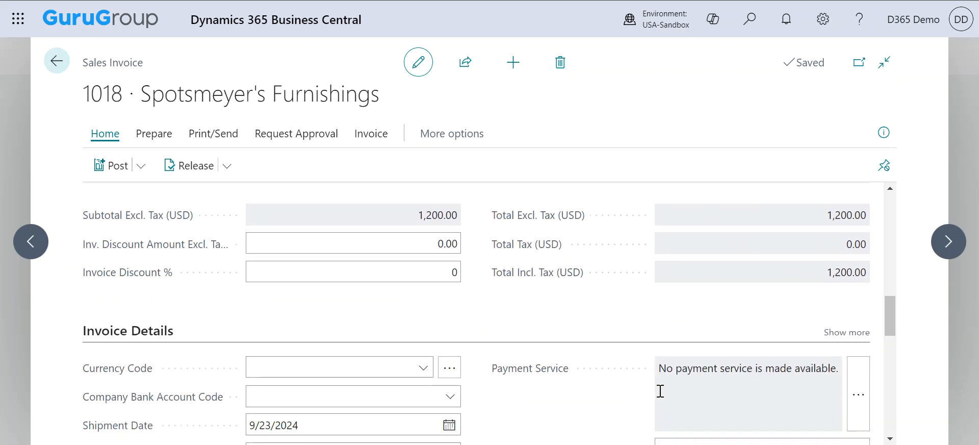
pyautogui.scroll(-4, 660, 390)
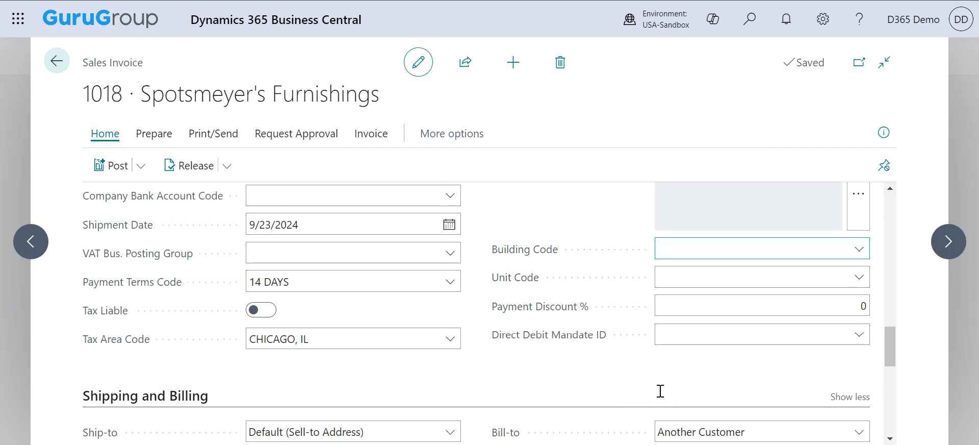
pyautogui.scroll(2, 660, 391)
pyautogui.scroll(-1, 658, 390)
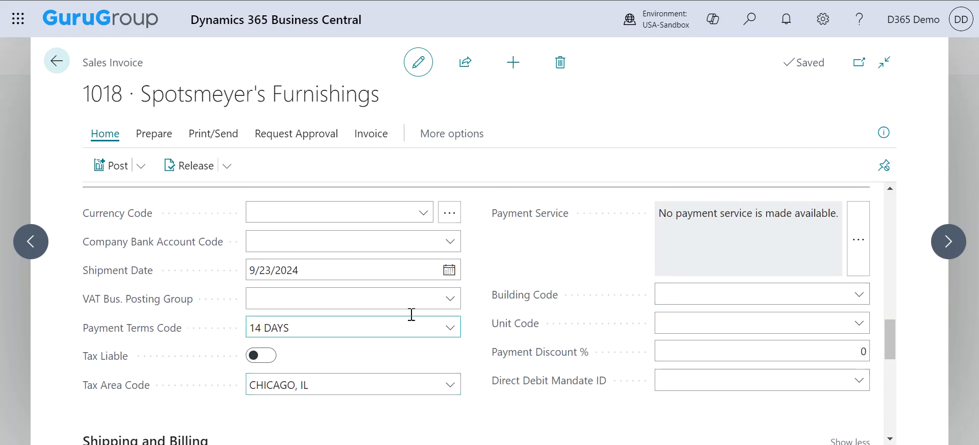
pyautogui.scroll(1, 540, 327)
pyautogui.scroll(2, 545, 326)
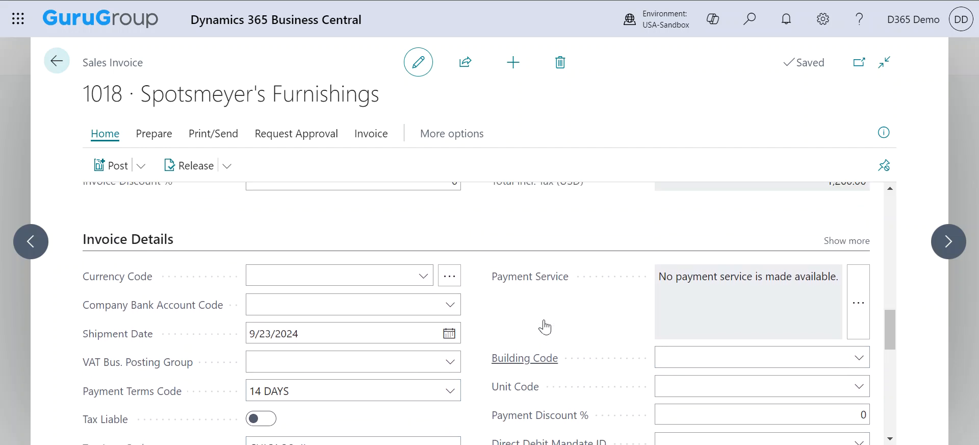
pyautogui.scroll(10, 472, 261)
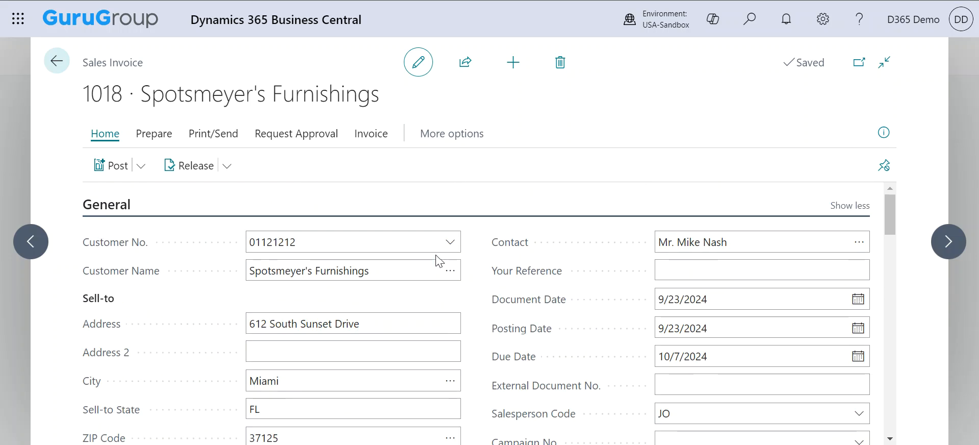
pyautogui.click(143, 166)
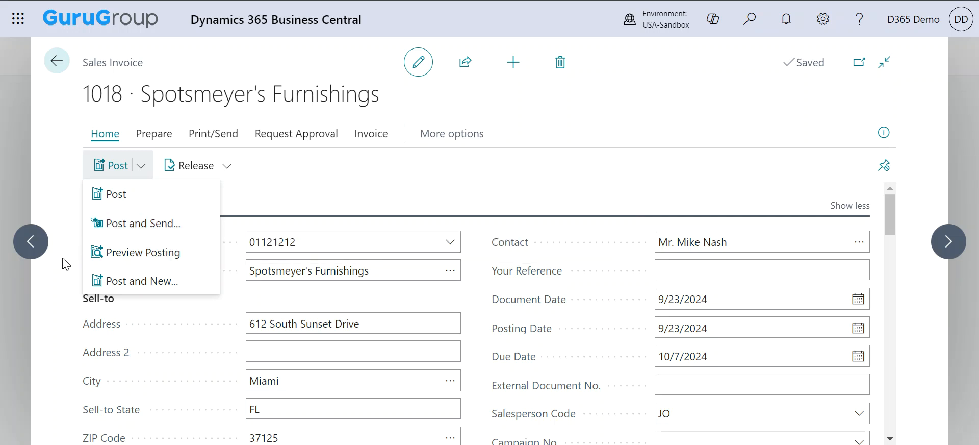
# Preview posting and open the three G/L entries for accounts 81200, 16220 and 13200.
pyautogui.click(115, 252)
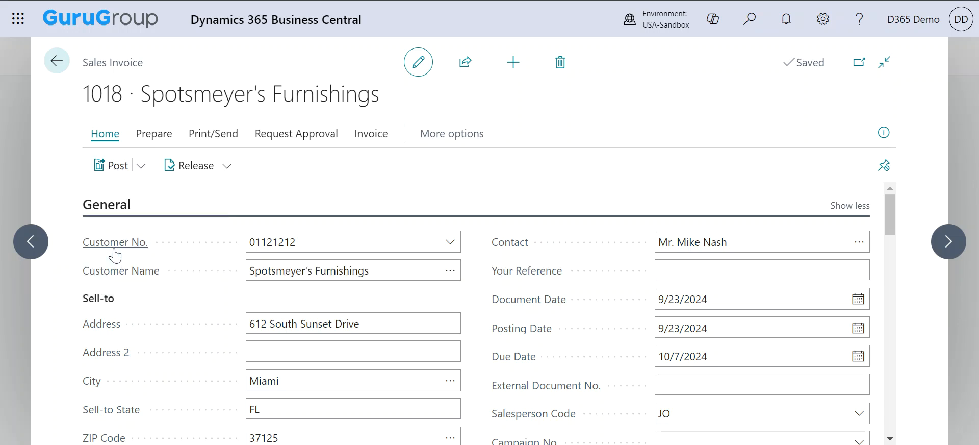
pyautogui.moveTo(115, 253)
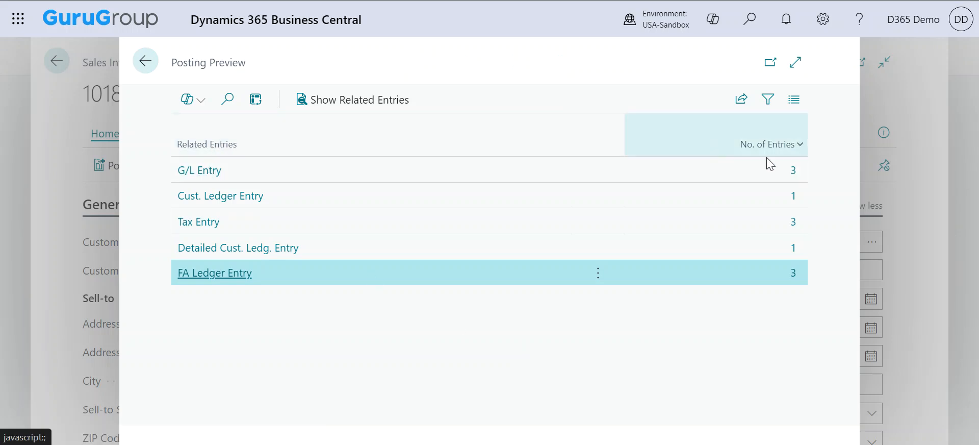
pyautogui.click(794, 171)
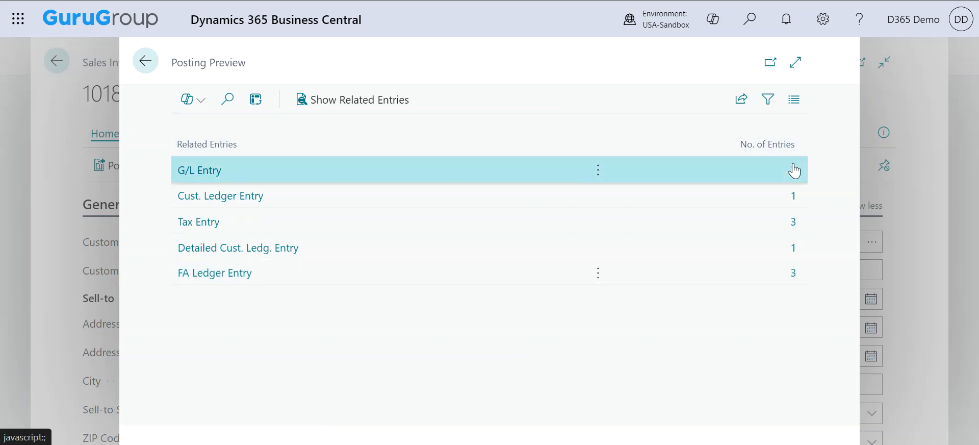
pyautogui.click(794, 171)
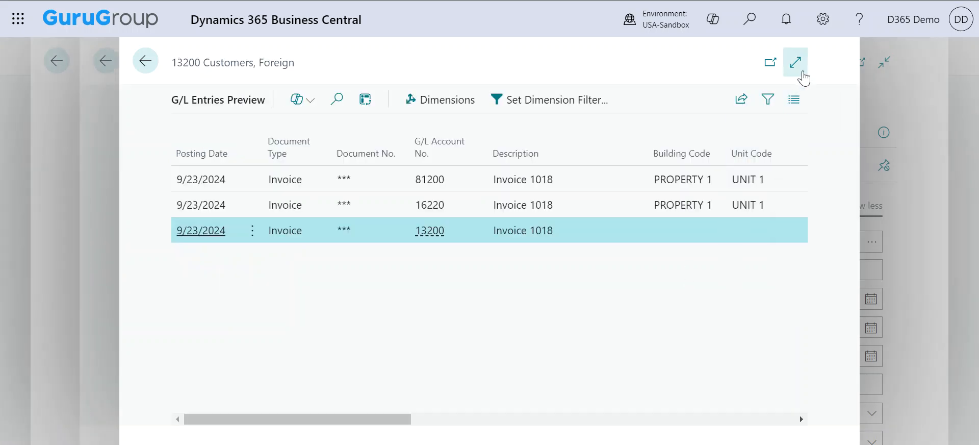
# Maximize the G/L Entries Preview, check amounts 19,598.72, -20,798.72 and 1,200.00, then return to Posting Preview.
pyautogui.click(795, 62)
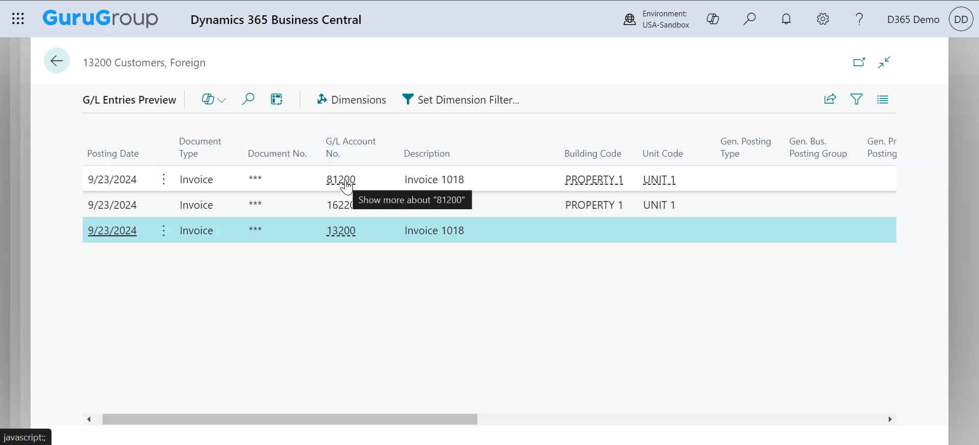
pyautogui.hscroll(5, 615, 271)
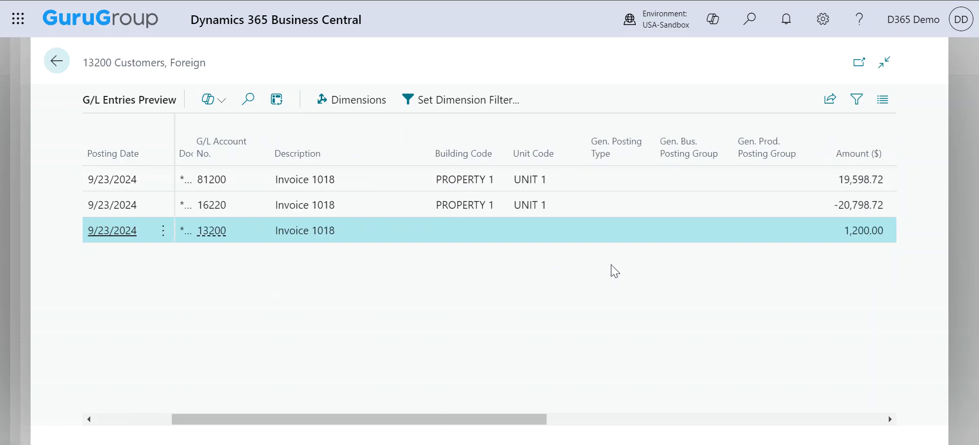
pyautogui.rightClick(610, 265)
pyautogui.click(470, 304)
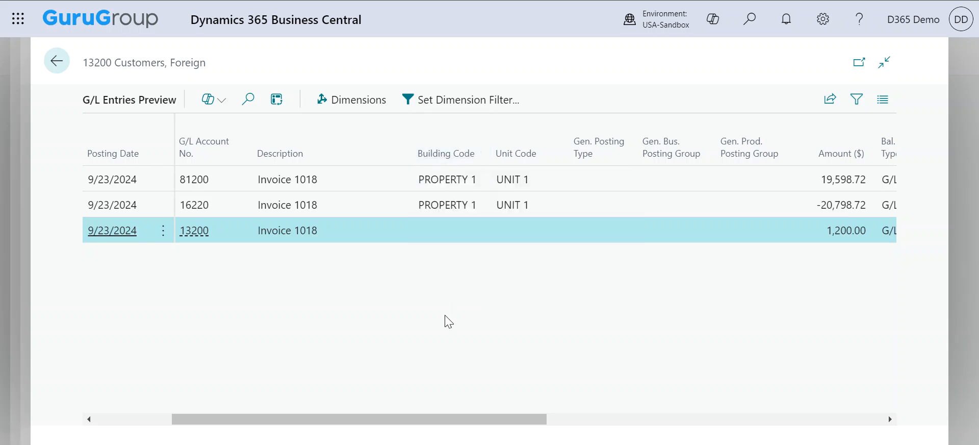
pyautogui.hscroll(2, 570, 315)
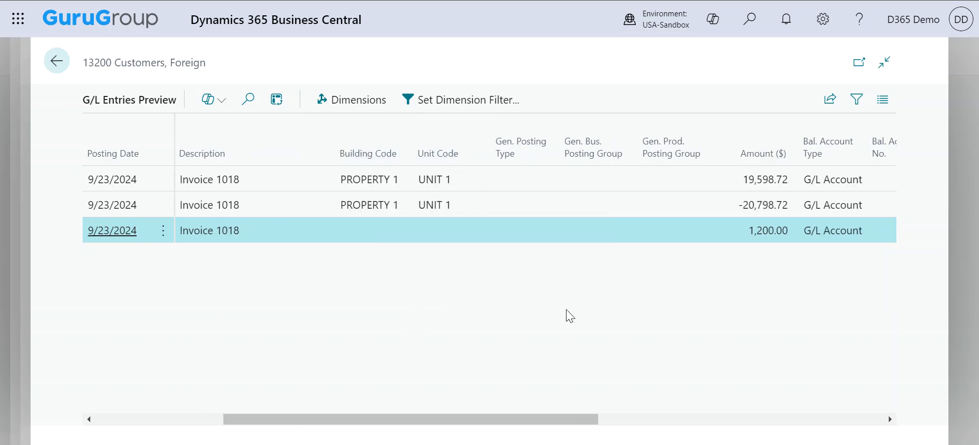
pyautogui.hscroll(1, 570, 315)
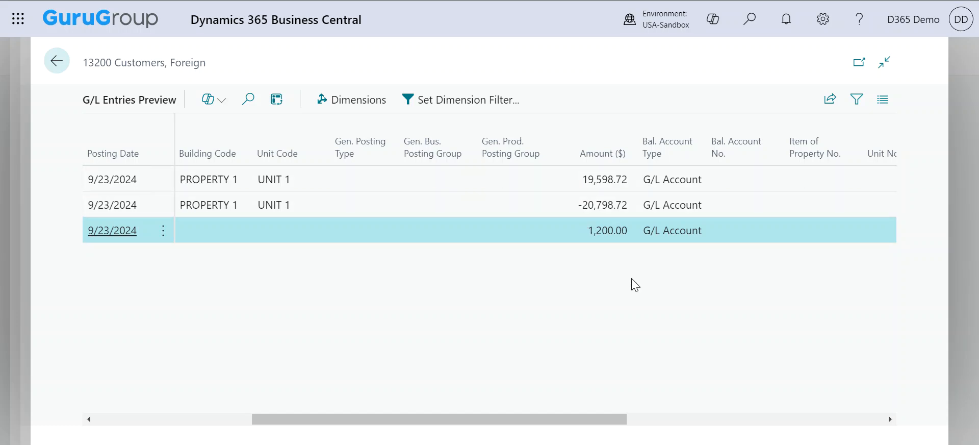
pyautogui.hscroll(3, 635, 285)
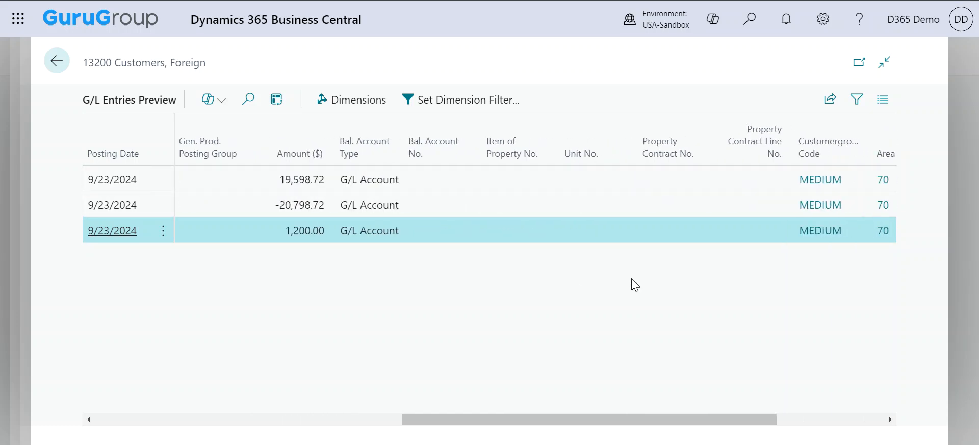
pyautogui.hscroll(3, 555, 302)
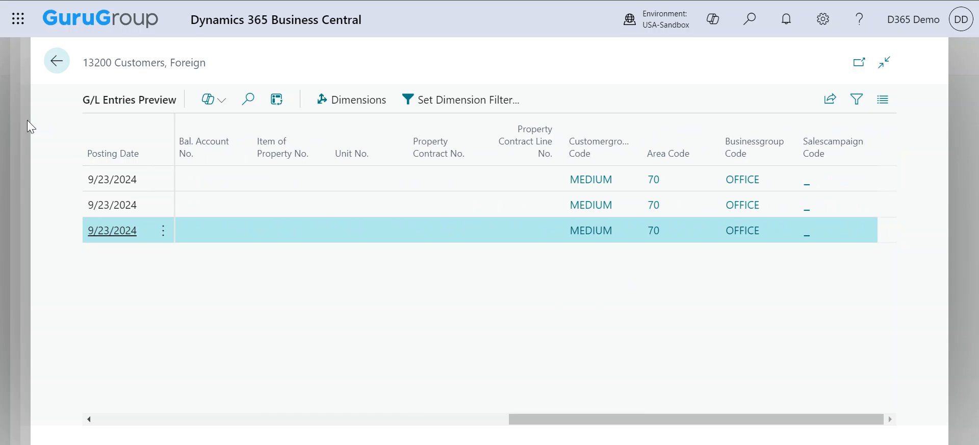
pyautogui.press('Escape')
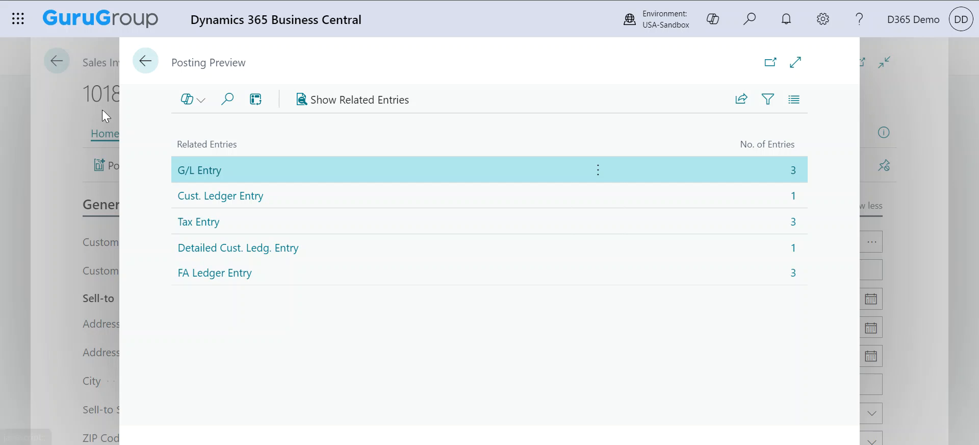
# Post invoice 1018, confirming, and open the resulting Posted Sales Invoice 103040.
pyautogui.click(145, 62)
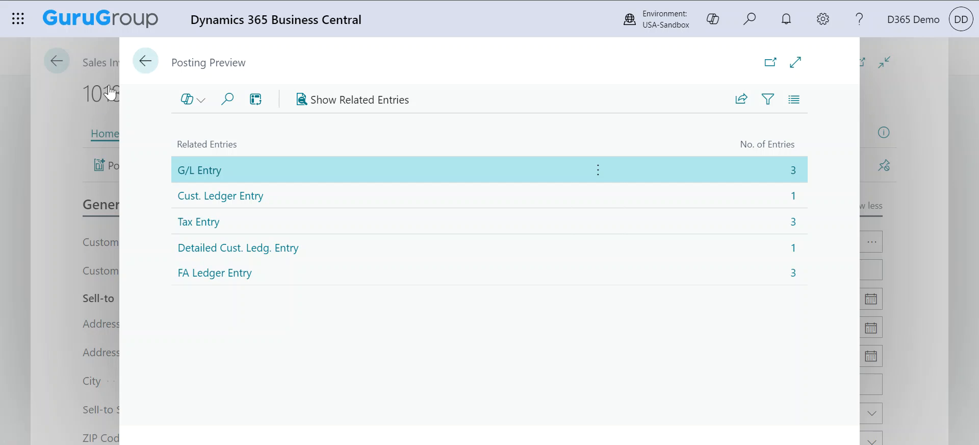
pyautogui.click(141, 169)
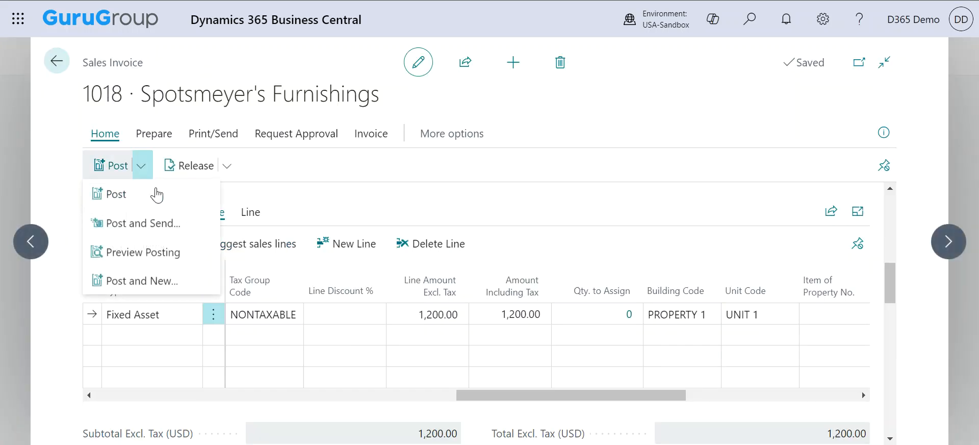
pyautogui.click(157, 206)
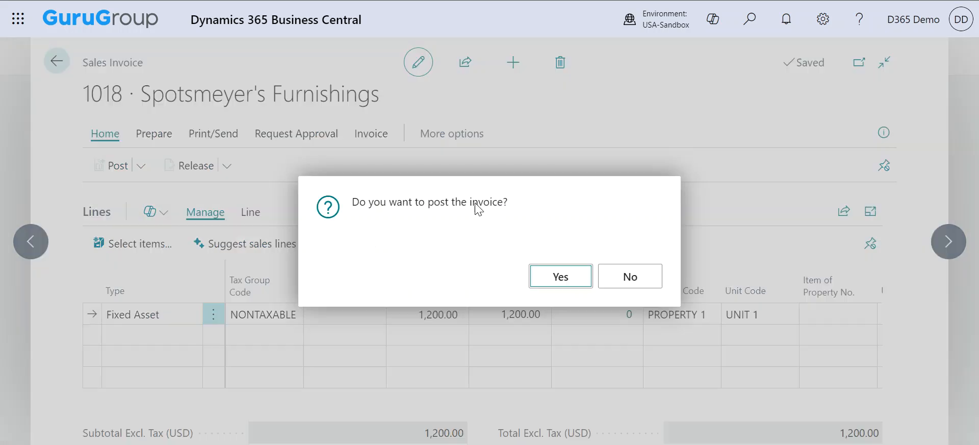
pyautogui.click(566, 280)
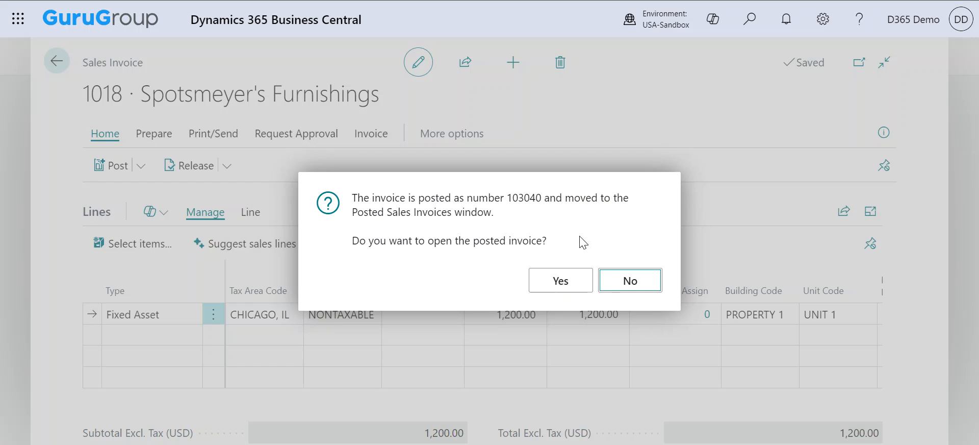
pyautogui.click(561, 282)
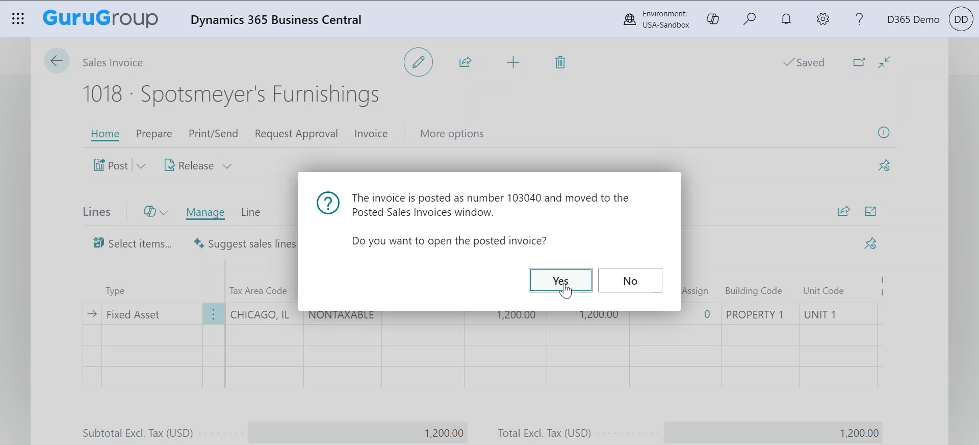
pyautogui.click(562, 282)
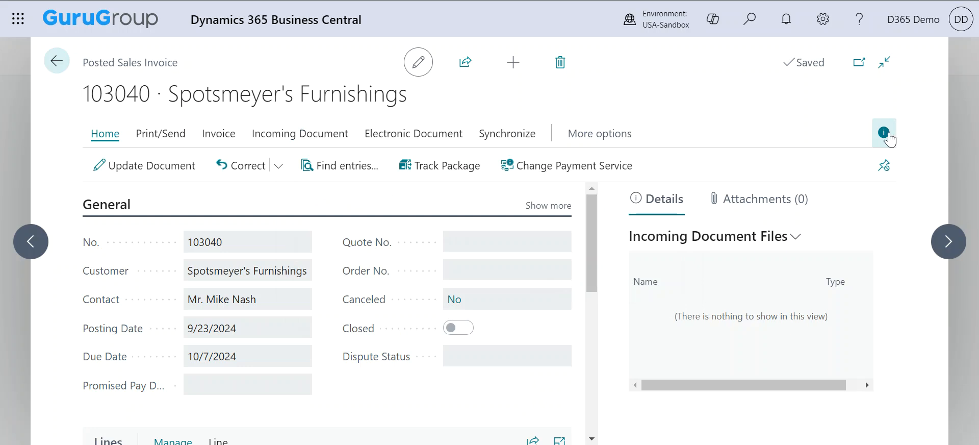
# Hide the FactBox, review the PROPERTY 1 line of 1,200.00, and open Find entries for 103040.
pyautogui.click(885, 134)
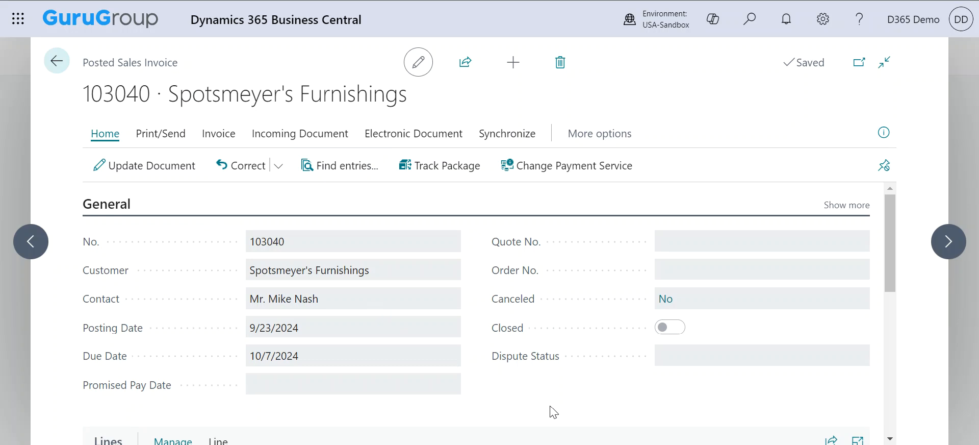
pyautogui.scroll(-4, 554, 412)
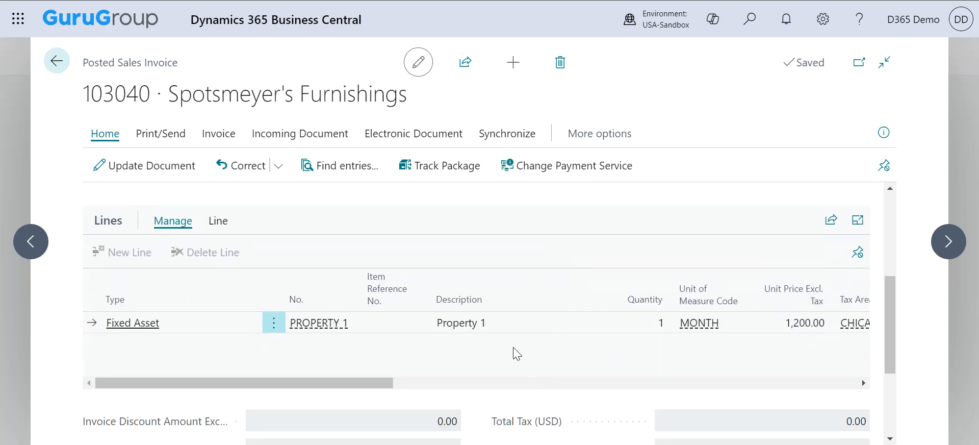
pyautogui.scroll(4, 549, 355)
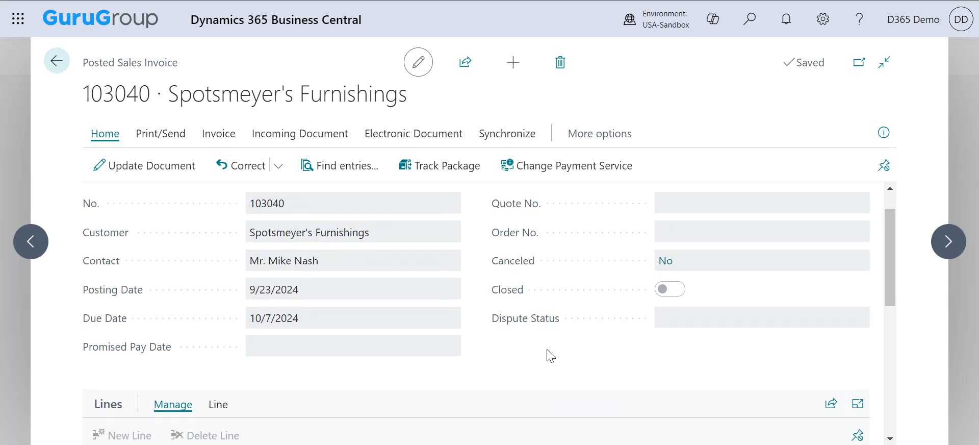
pyautogui.scroll(1, 253, 258)
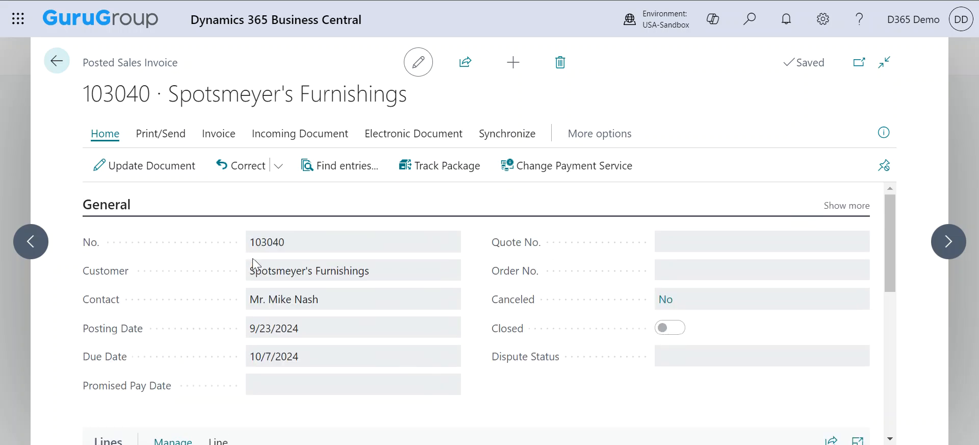
pyautogui.click(329, 168)
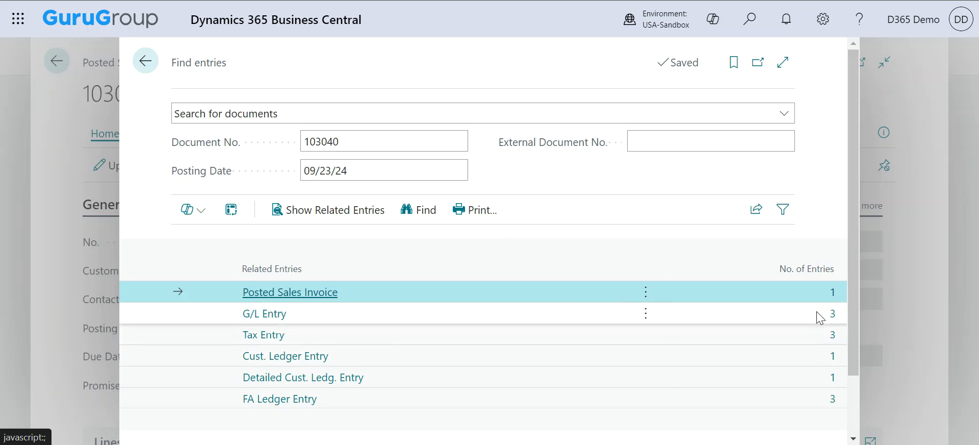
# Close the related entries for 103040 (3 G/L, 3 Tax, 3 FA Ledger), then close the posted invoice.
pyautogui.click(61, 76)
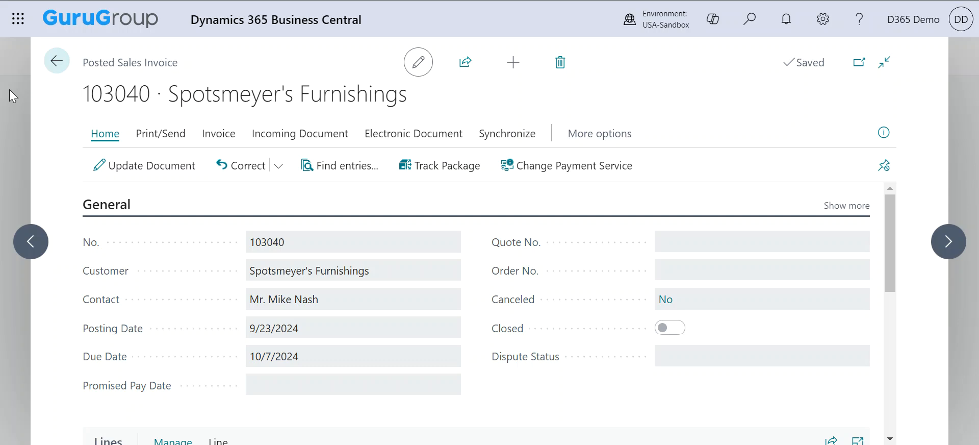
pyautogui.click(10, 90)
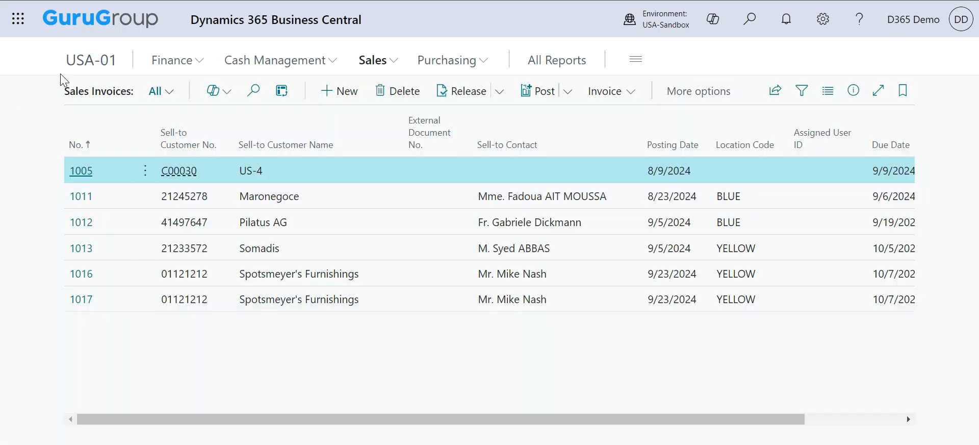
# From the USA-01 Role Center, go to Finance > General Journals and open the DEFAULT batch.
pyautogui.click(75, 63)
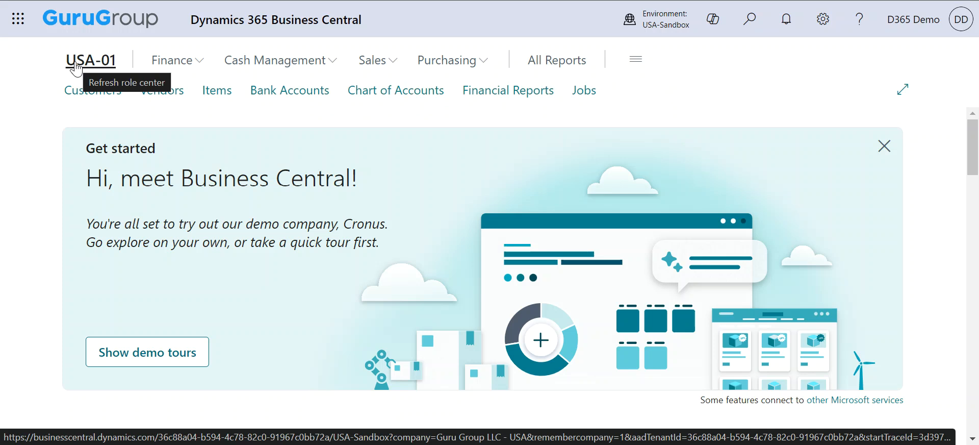
pyautogui.click(196, 65)
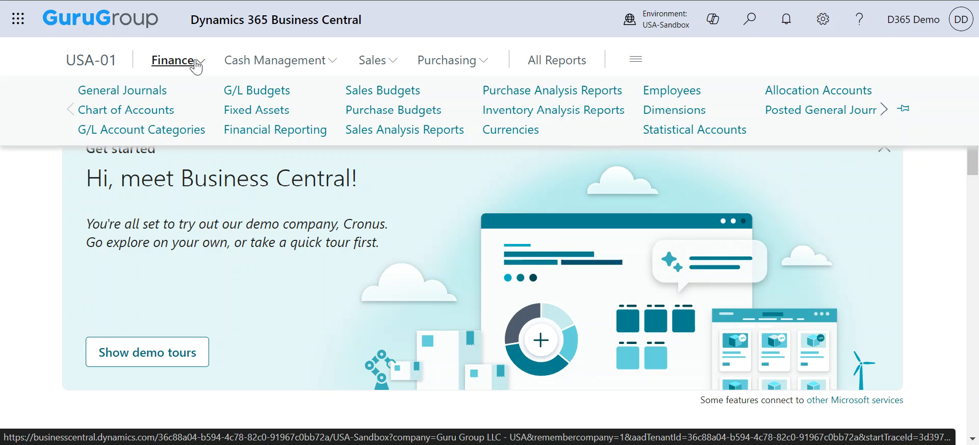
pyautogui.click(153, 95)
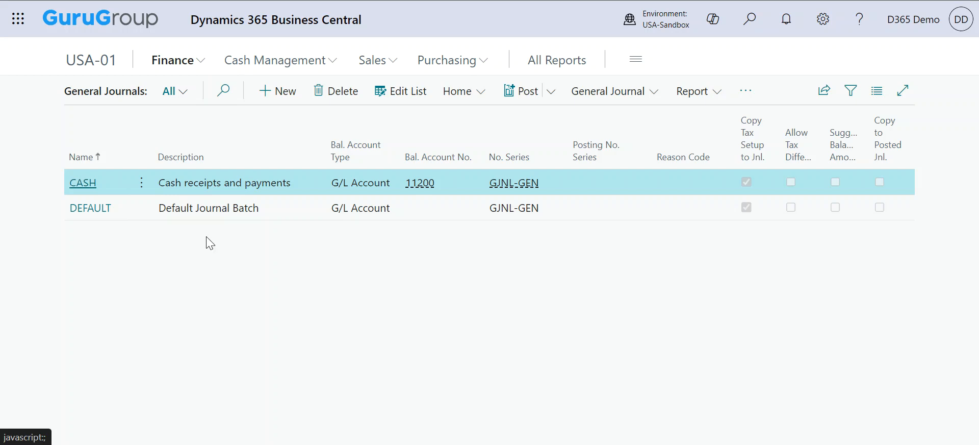
pyautogui.click(91, 213)
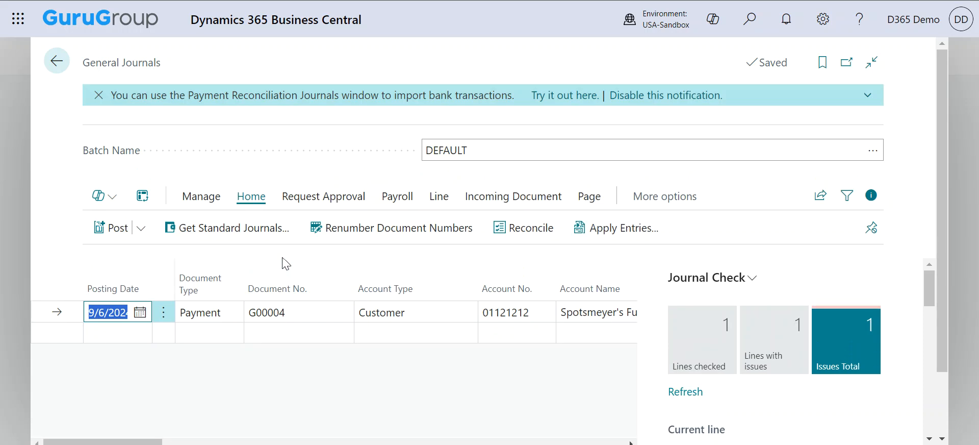
# Review the Payment line G00004 for Spotsmeyer's Furnishings, close the journal, and return to the Role Center.
pyautogui.hscroll(2, 509, 342)
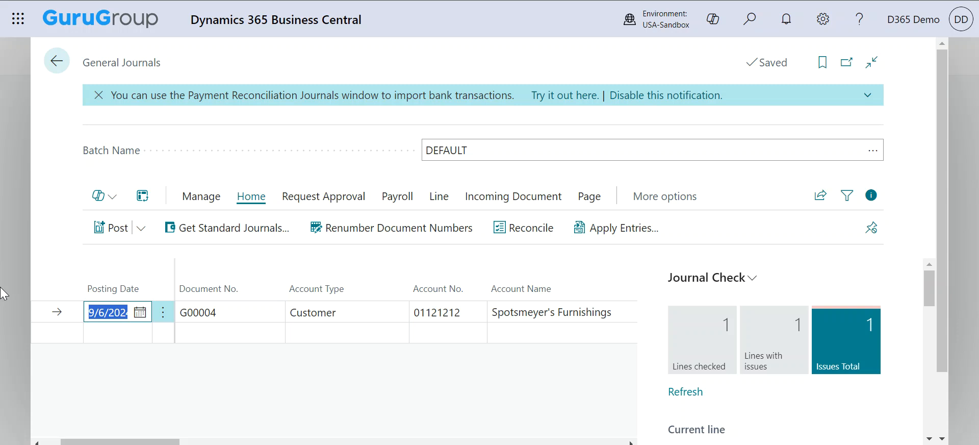
pyautogui.press('Escape')
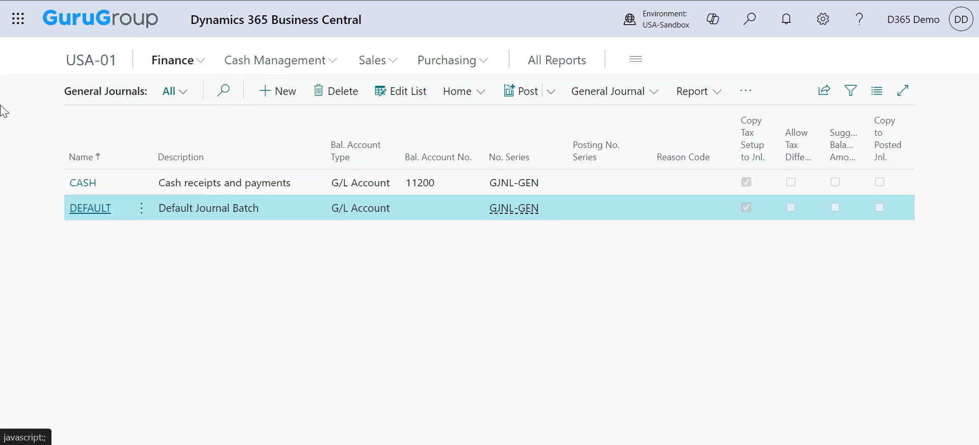
pyautogui.click(92, 61)
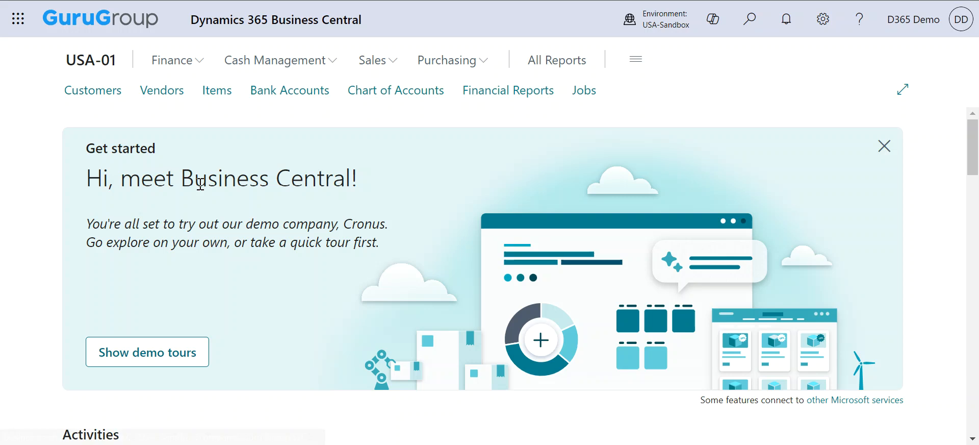